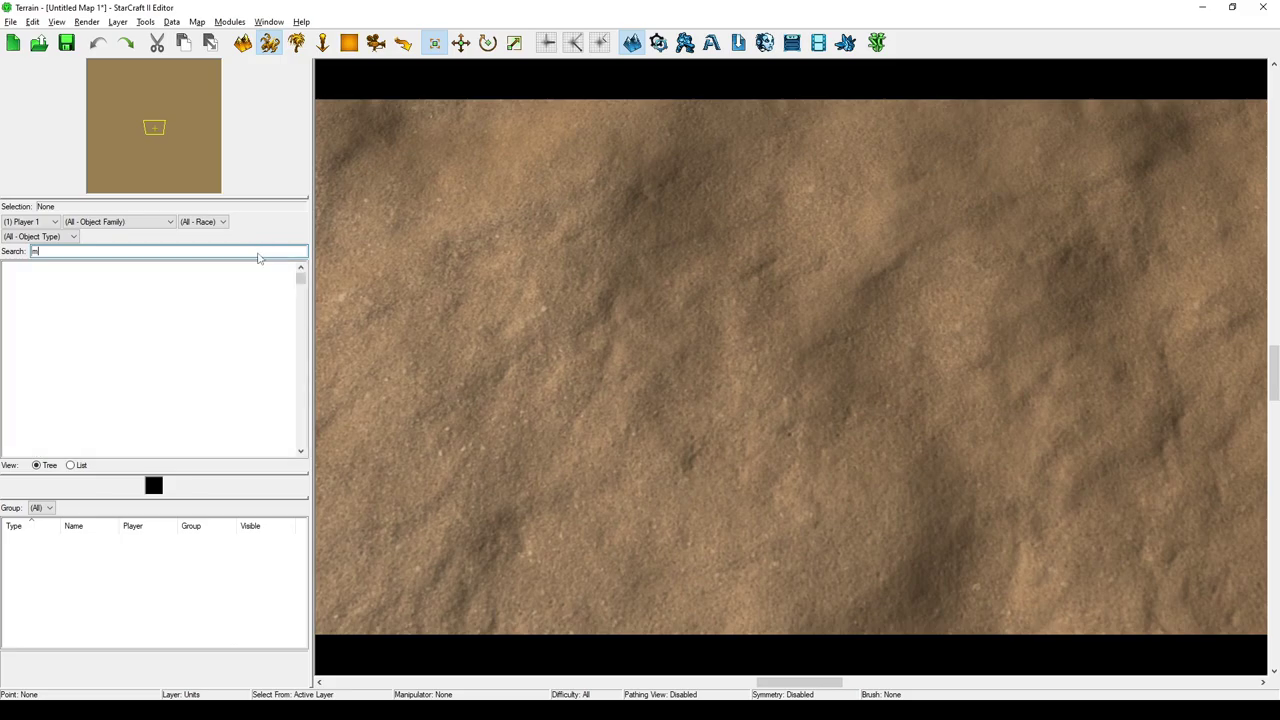
# - Find Marine in the palette and place two Marines, one on the left and one on the right
pyautogui.write('arine')
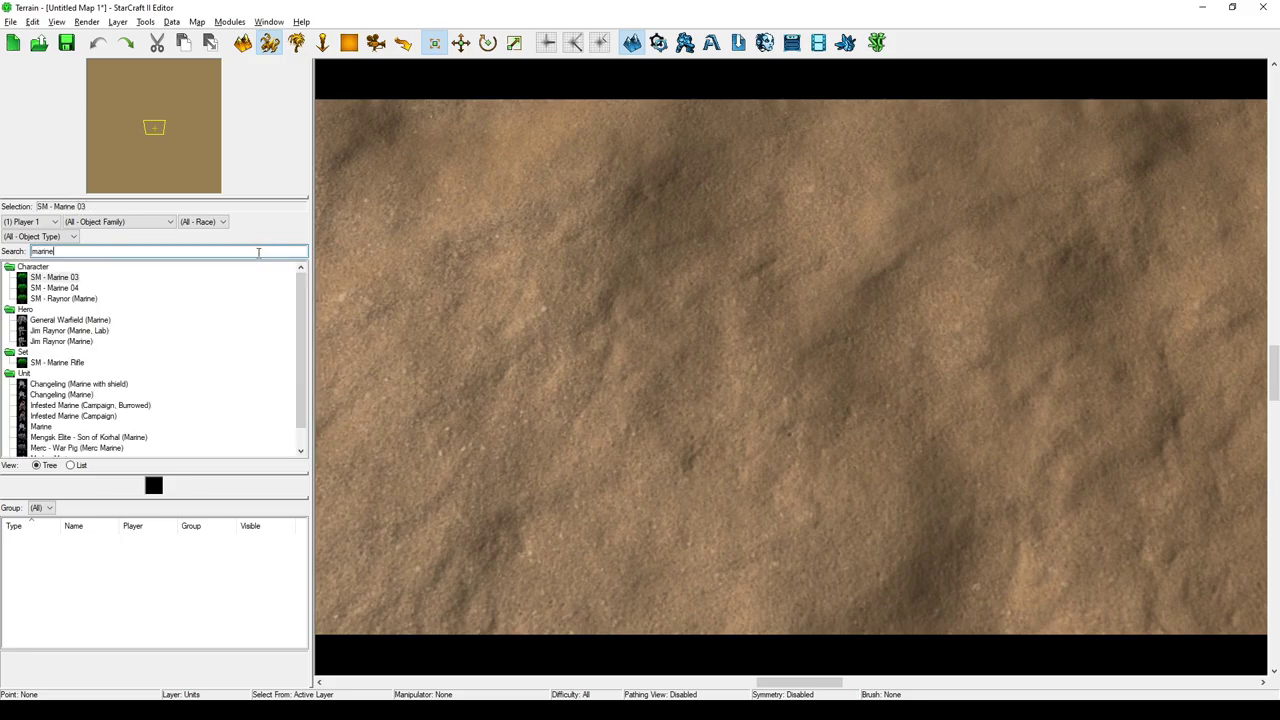
pyautogui.click(40, 427)
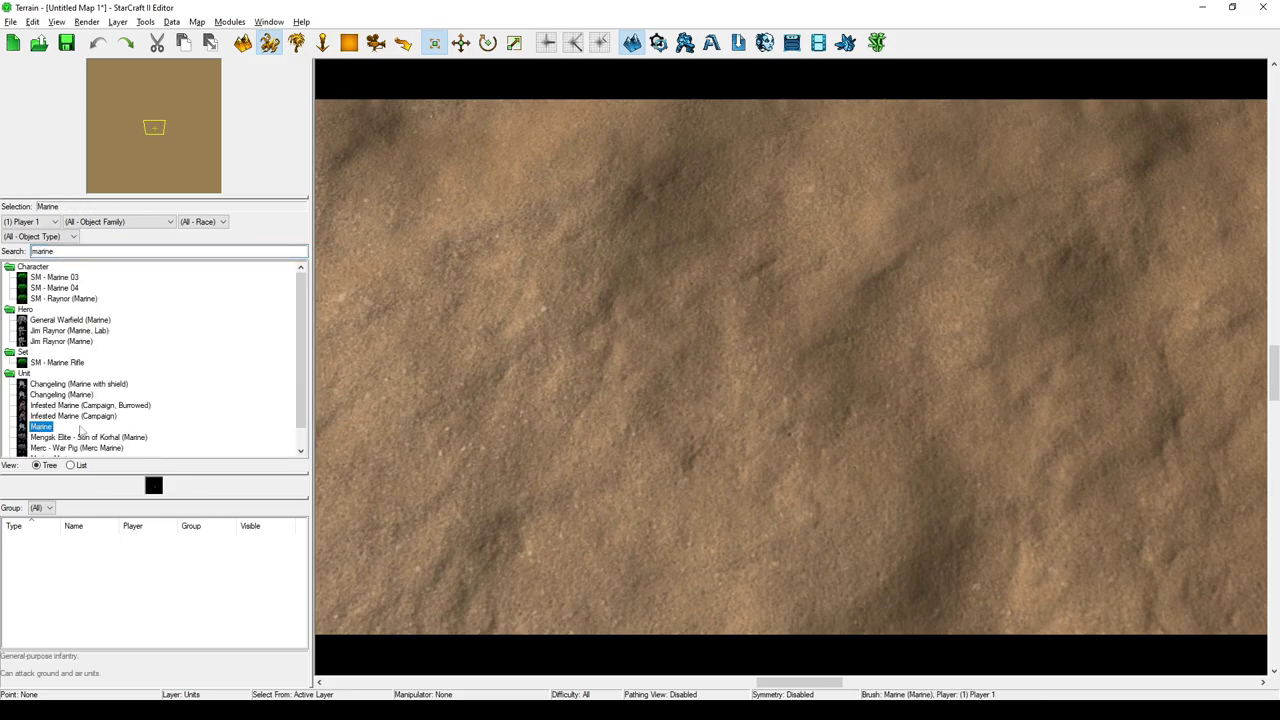
pyautogui.click(480, 374)
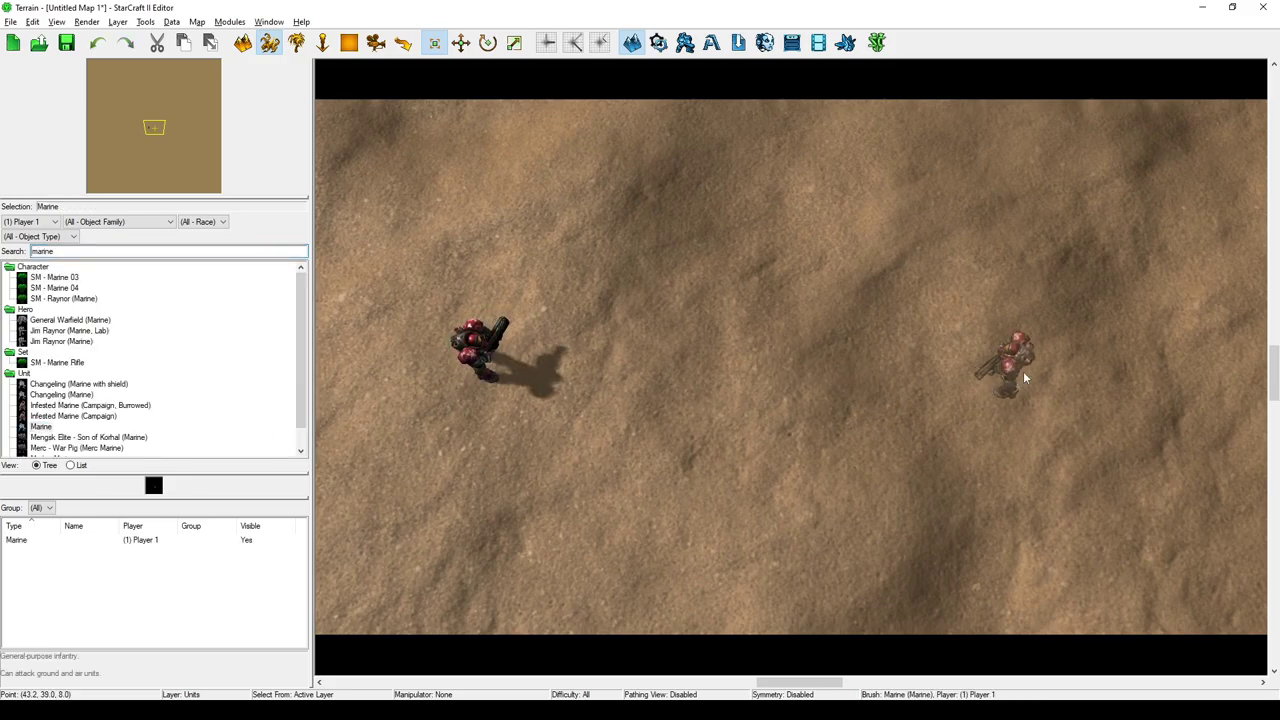
pyautogui.click(1055, 372)
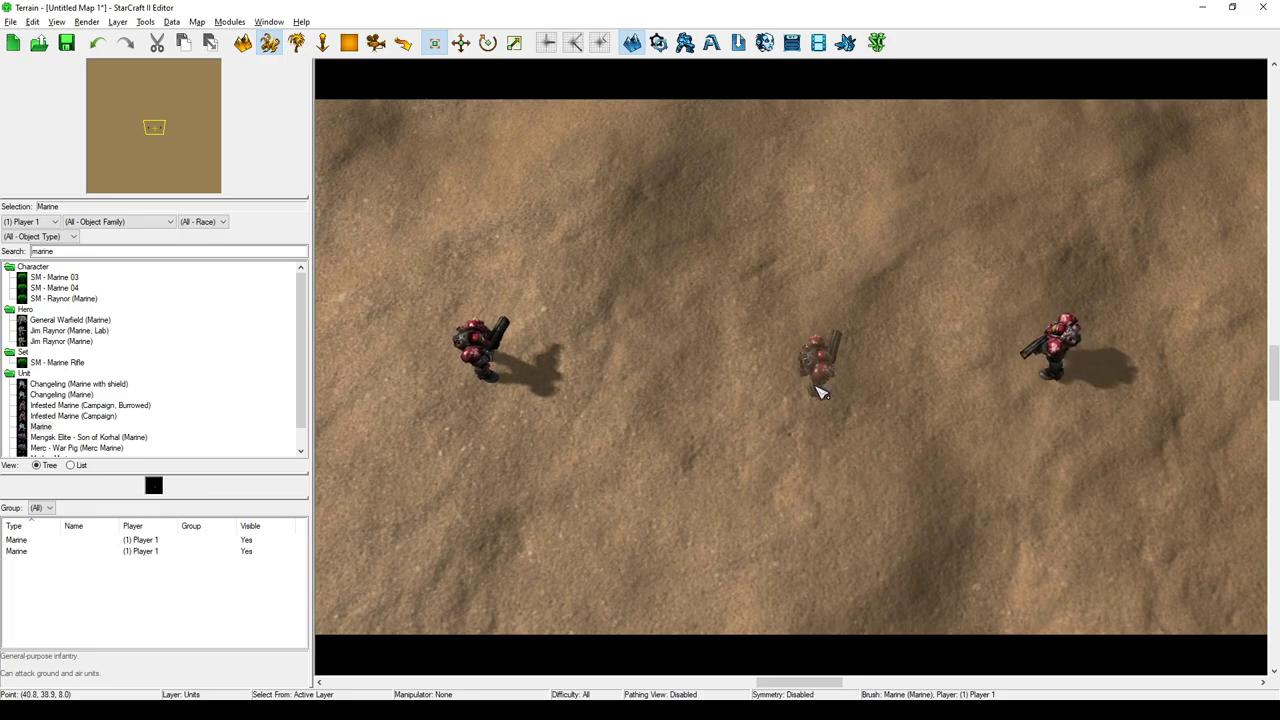
pyautogui.press('Escape')
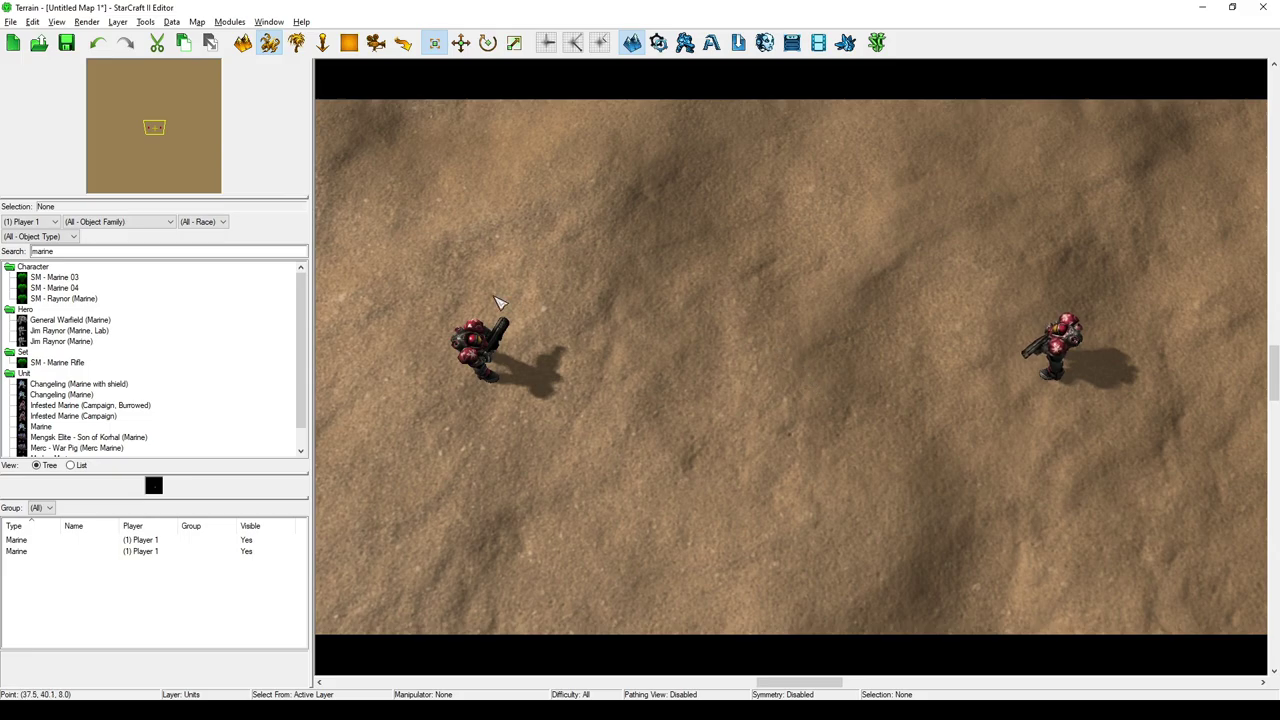
# - Change Player 2's control to Neutral in Player Properties
pyautogui.click(197, 24)
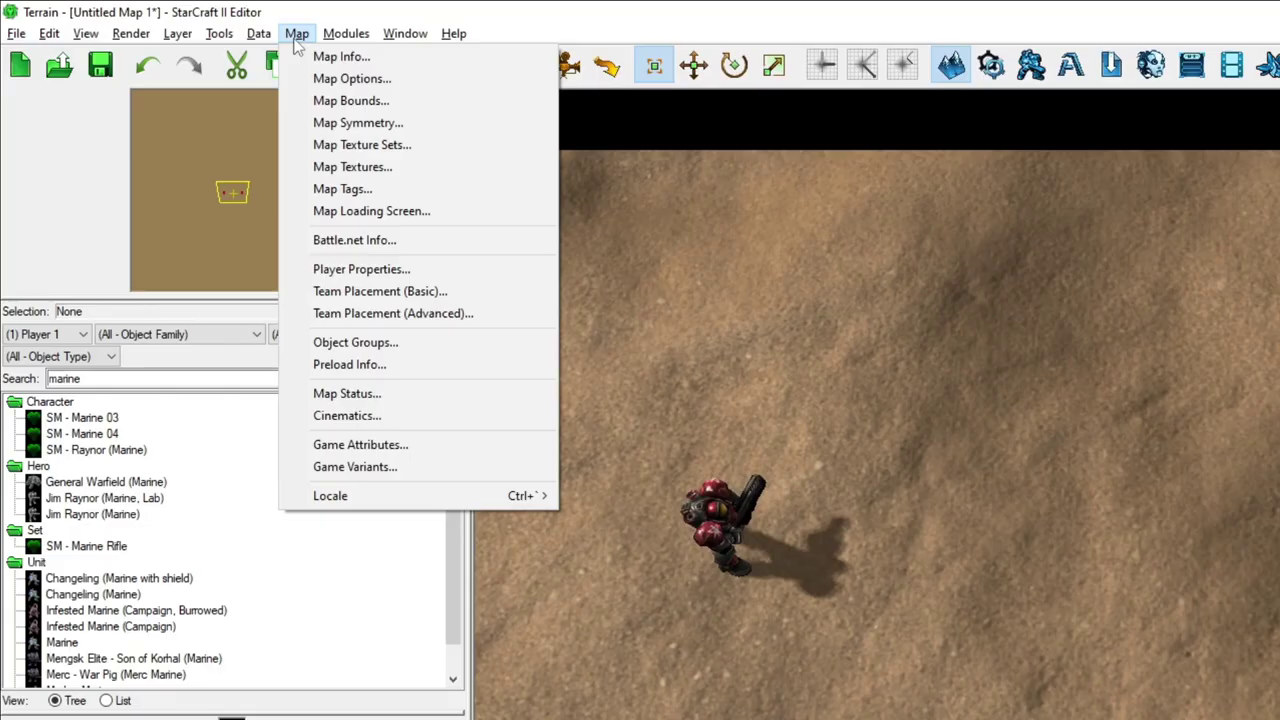
pyautogui.click(358, 276)
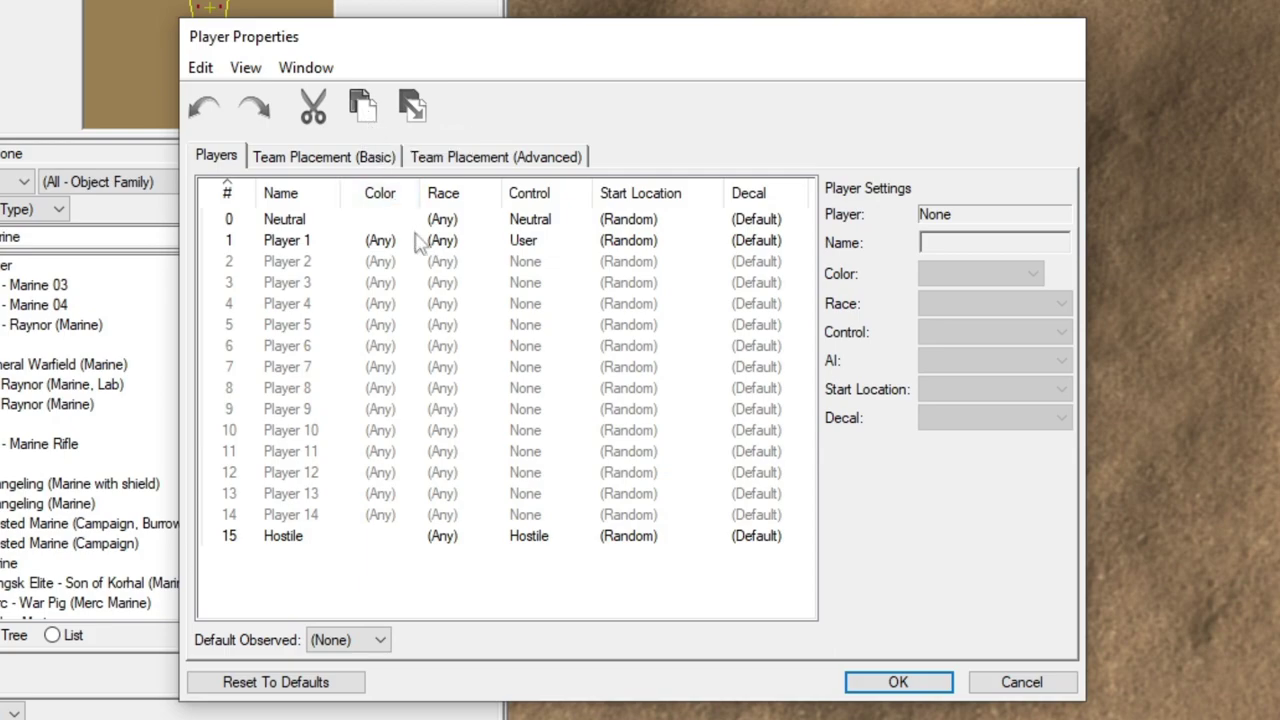
pyautogui.click(419, 400)
pyautogui.click(957, 339)
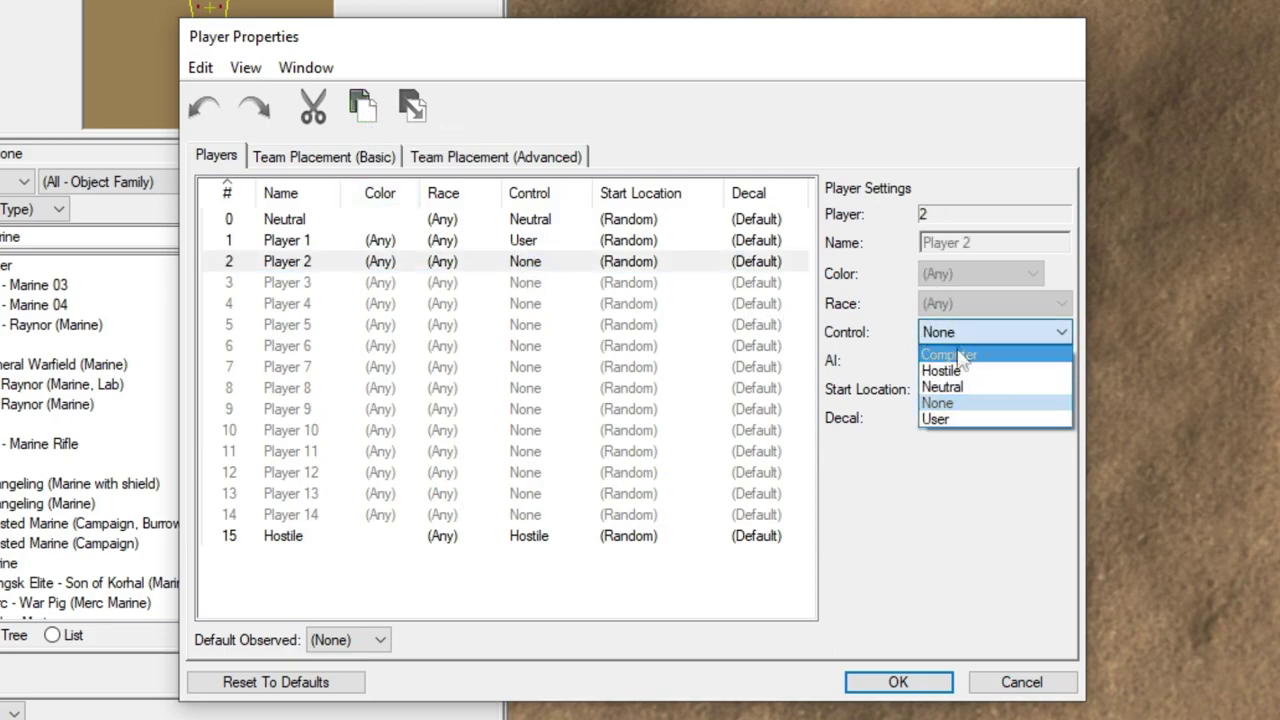
pyautogui.click(957, 386)
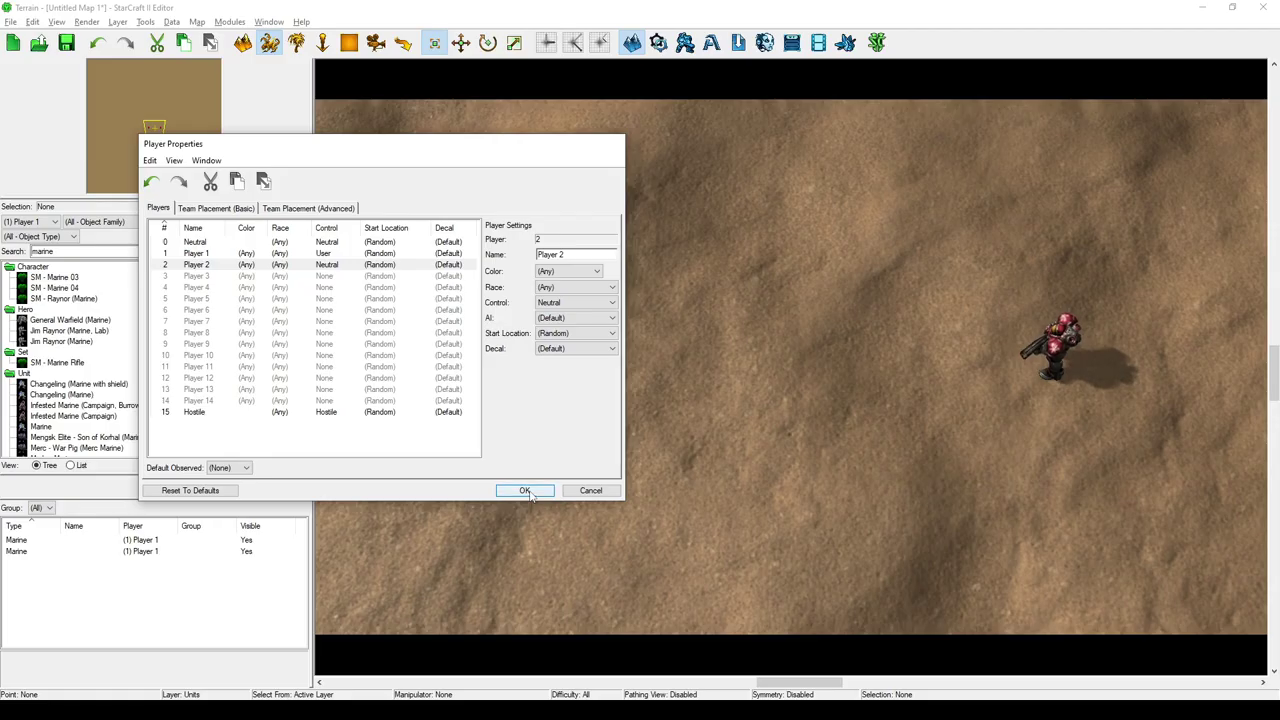
pyautogui.click(898, 684)
pyautogui.click(1062, 349)
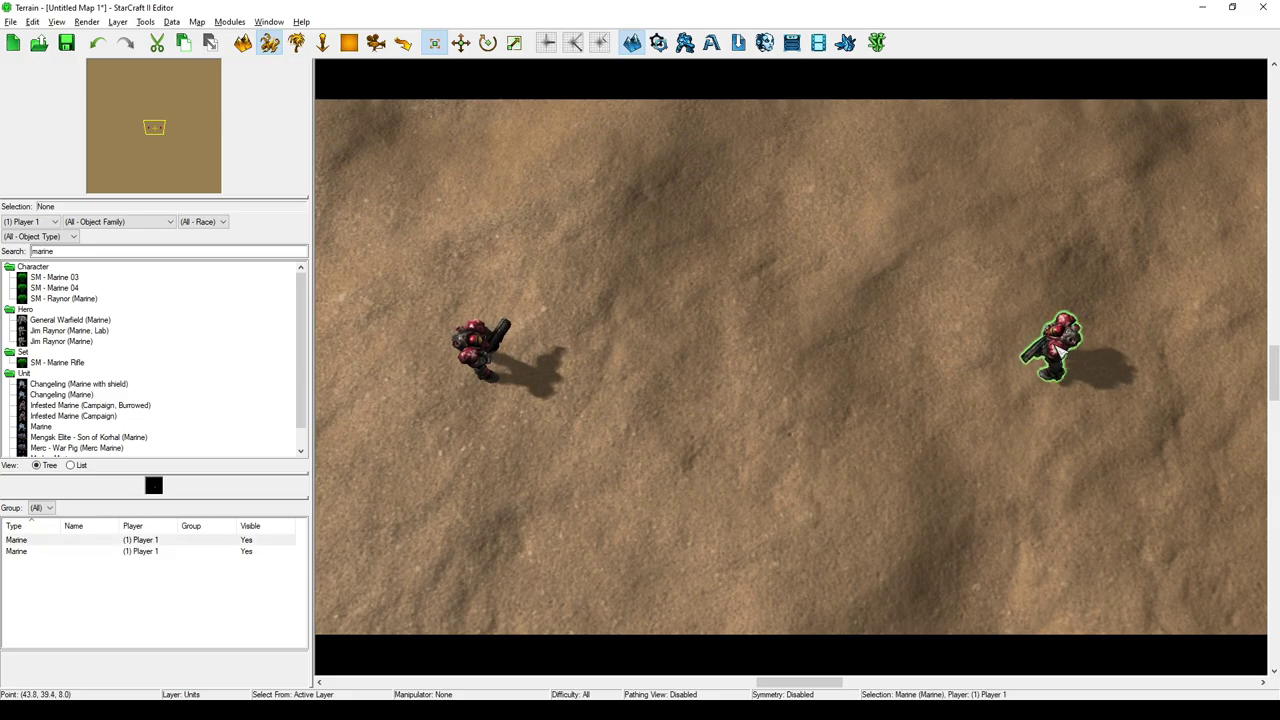
# - Change the right Marine's owner to (2) Player 2 and its name to 'shooter'
pyautogui.doubleClick(1062, 349)
pyautogui.click(283, 226)
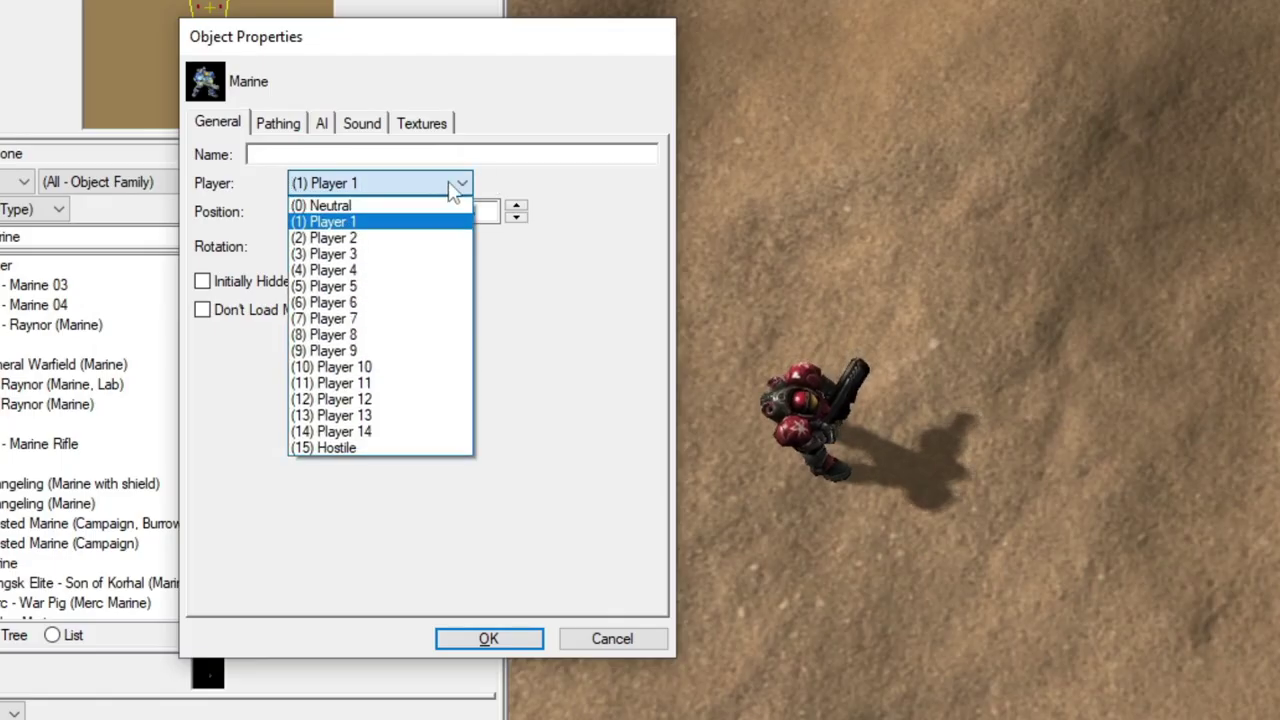
pyautogui.click(383, 240)
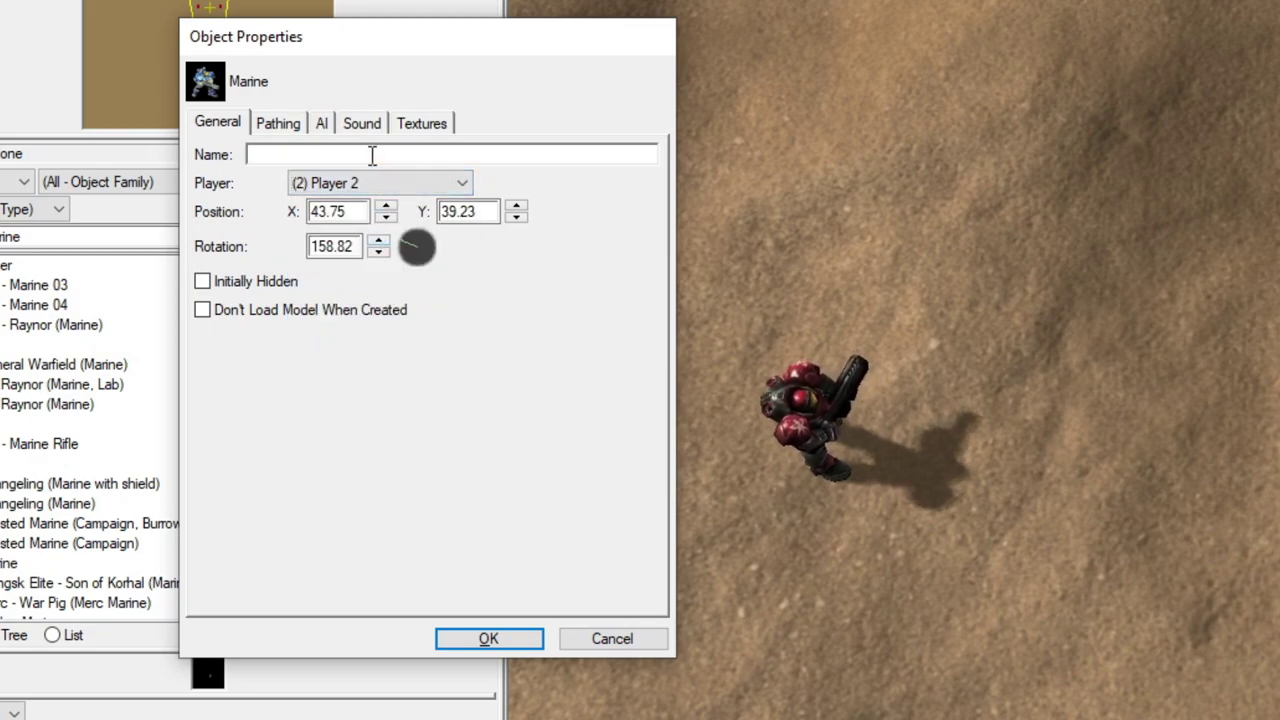
pyautogui.click(371, 155)
pyautogui.write('shooter')
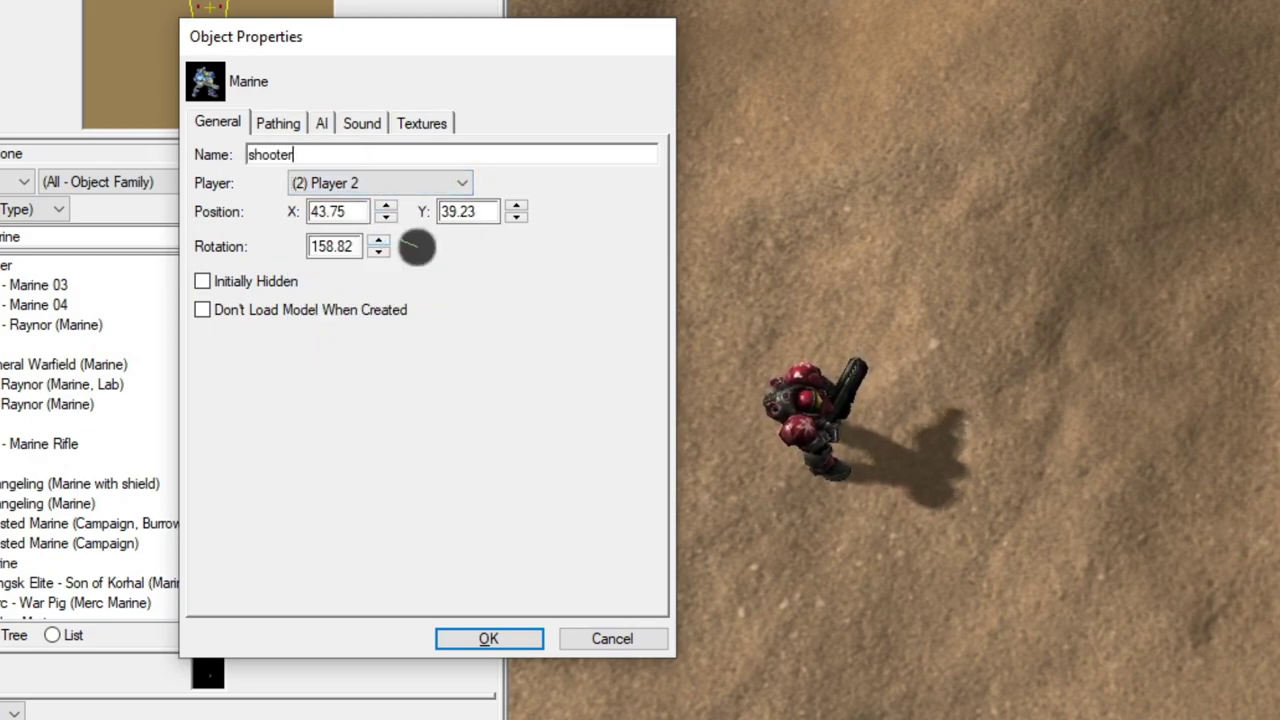
pyautogui.click(503, 645)
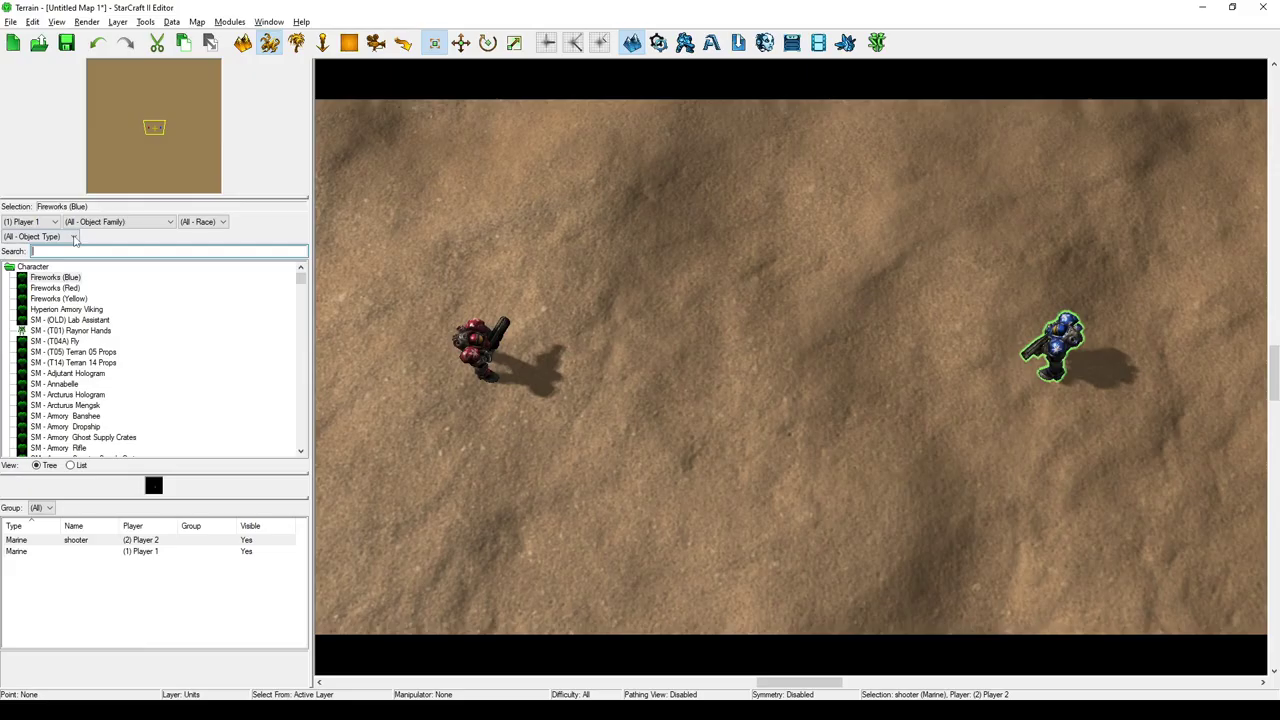
# - Filter the palette to Shape objects and pick the Apple shape
pyautogui.click(72, 236)
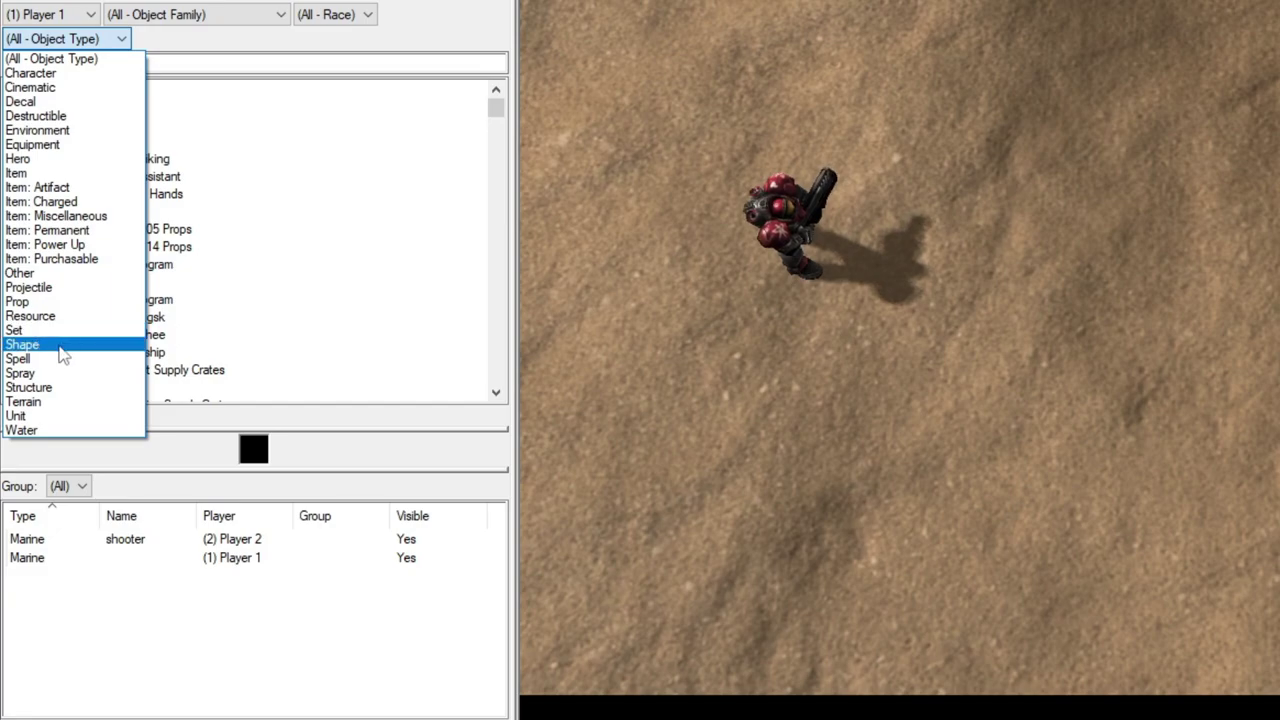
pyautogui.click(35, 421)
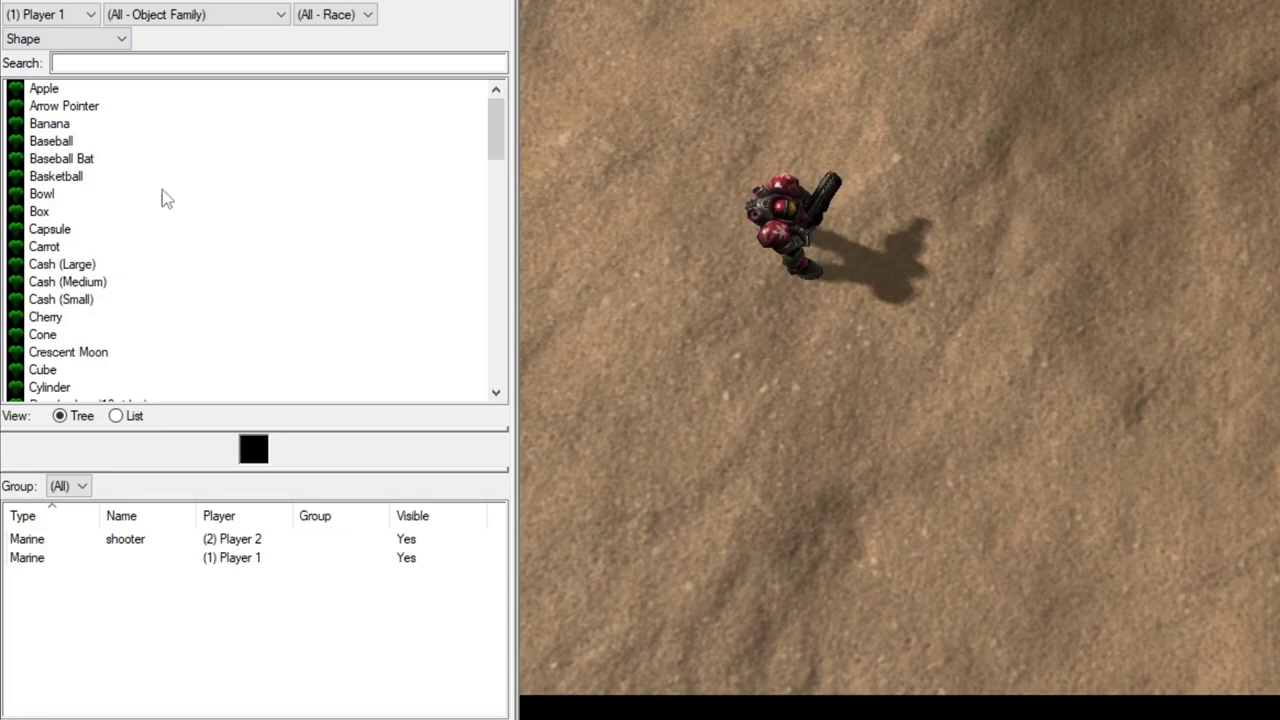
pyautogui.click(45, 89)
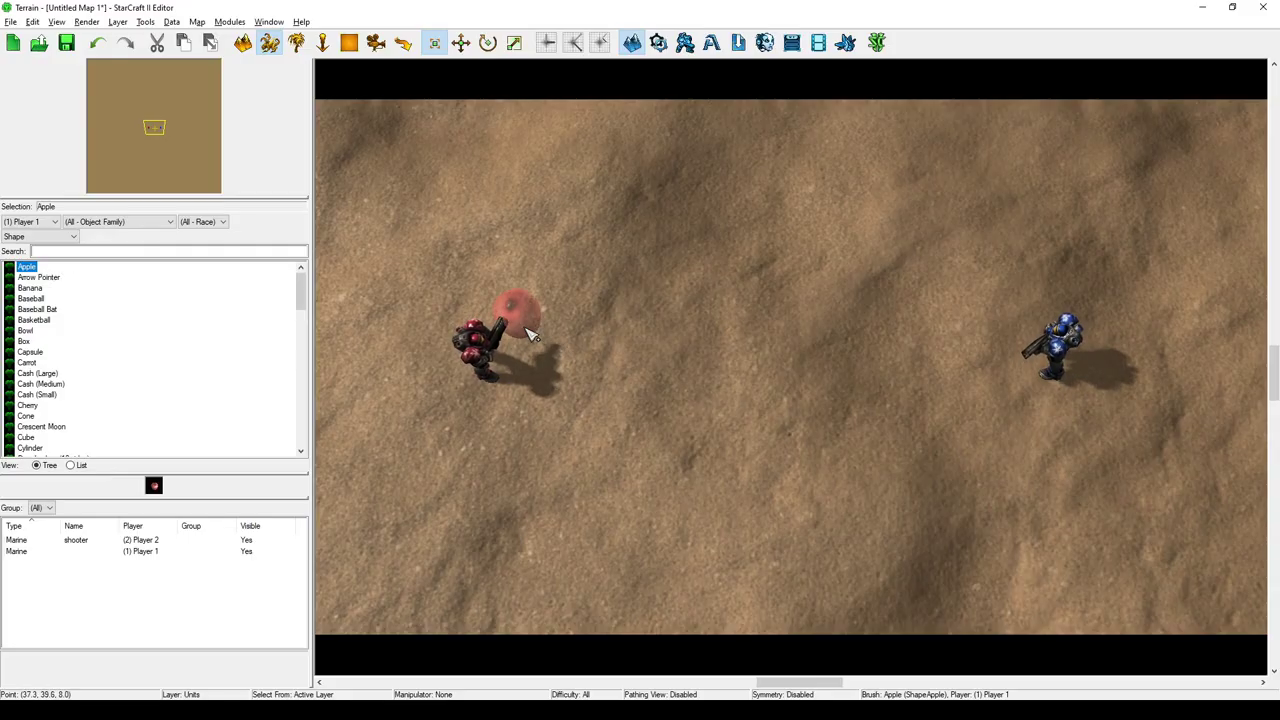
# - Place five Apples around the red Marine on the left and drag-select them
pyautogui.click(853, 209)
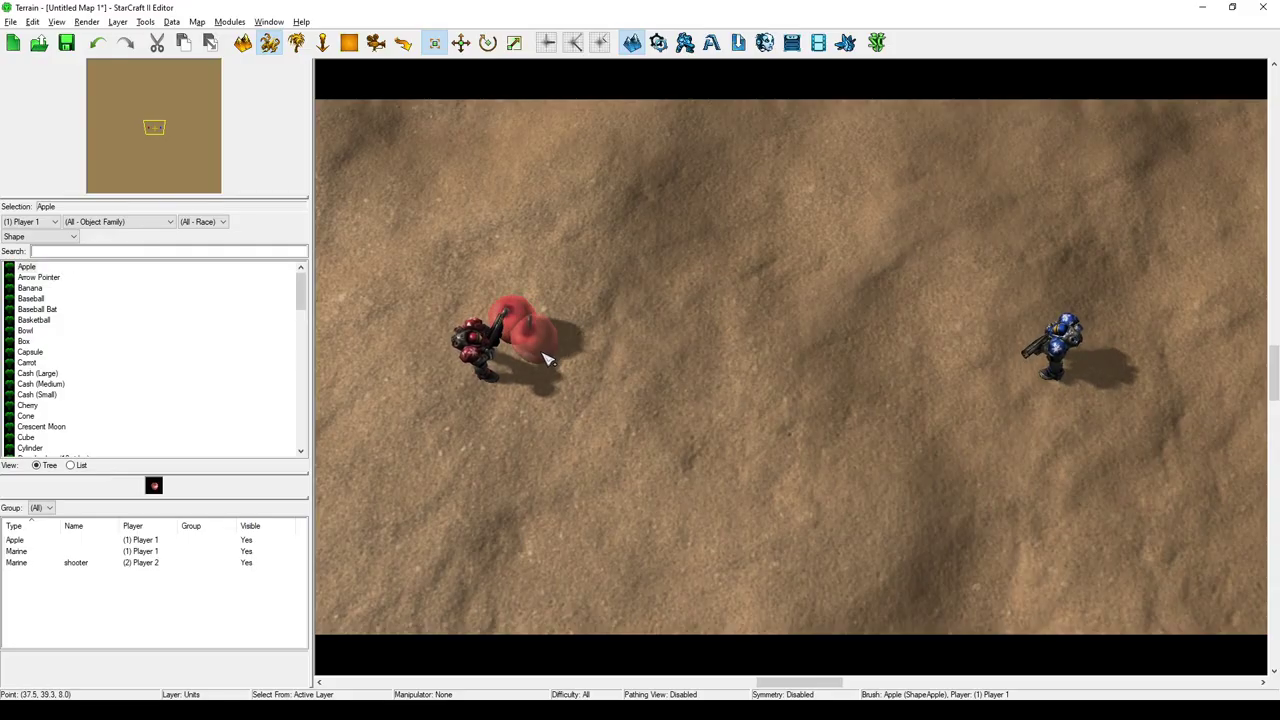
pyautogui.click(883, 242)
pyautogui.click(553, 362)
pyautogui.click(527, 388)
pyautogui.click(558, 378)
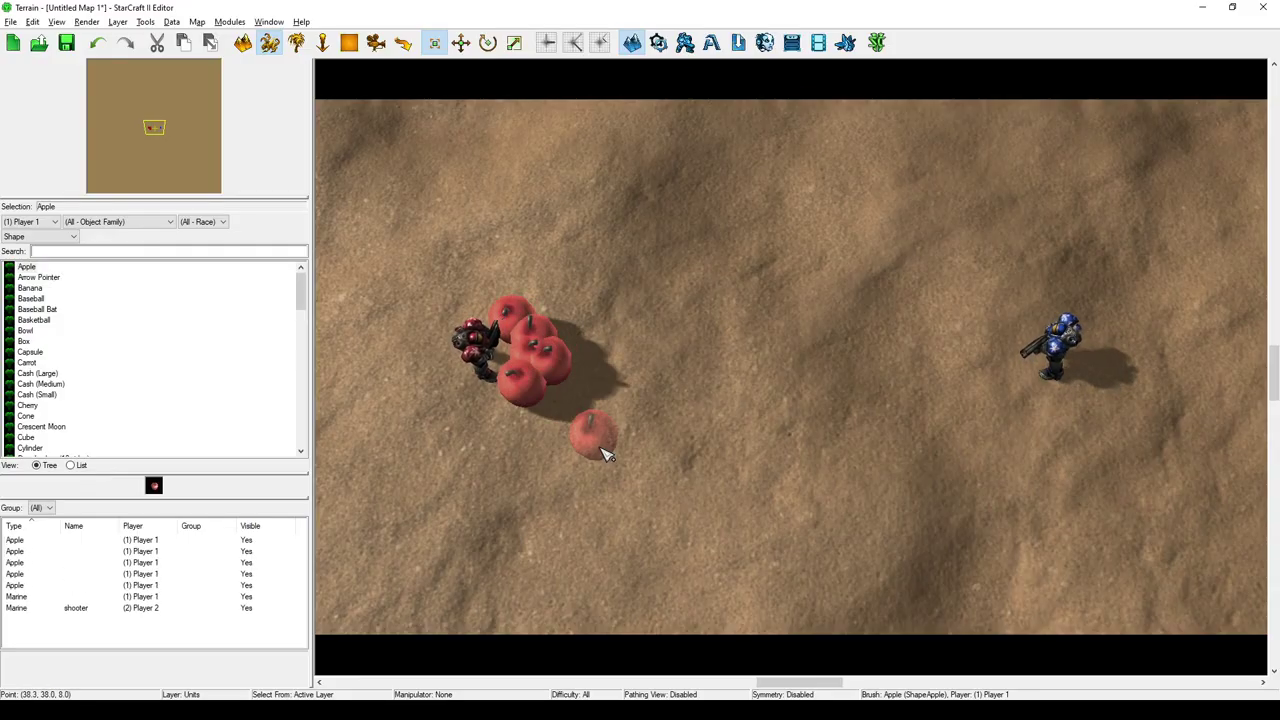
pyautogui.moveTo(590, 450); pyautogui.dragTo(555, 295)
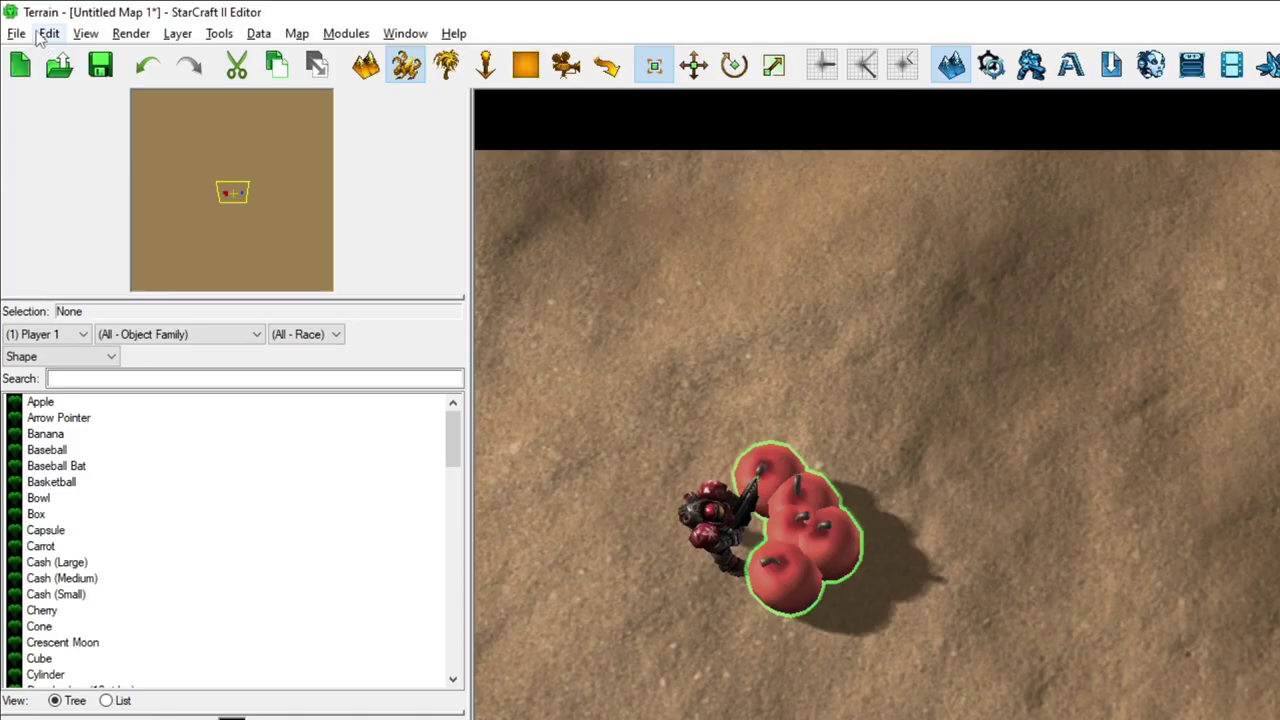
# - Merge the five selected Apples into a unit group renamed 'shooter targets'
pyautogui.click(32, 21)
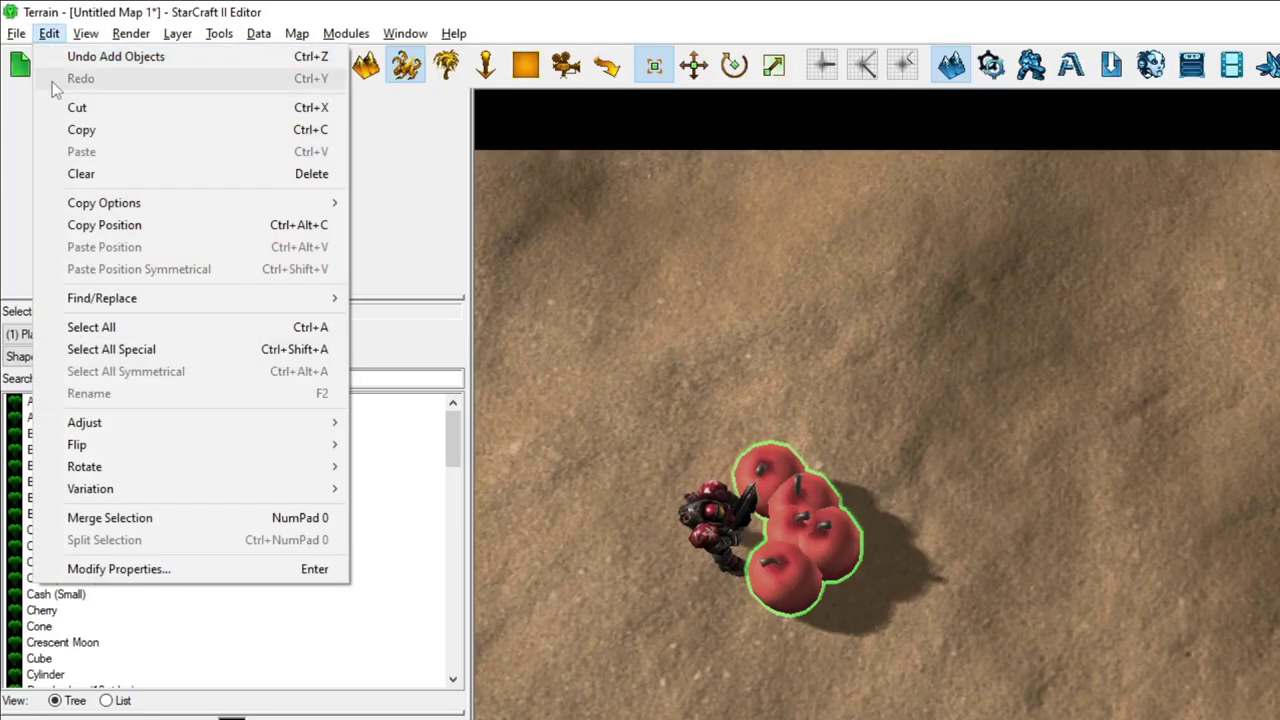
pyautogui.click(198, 522)
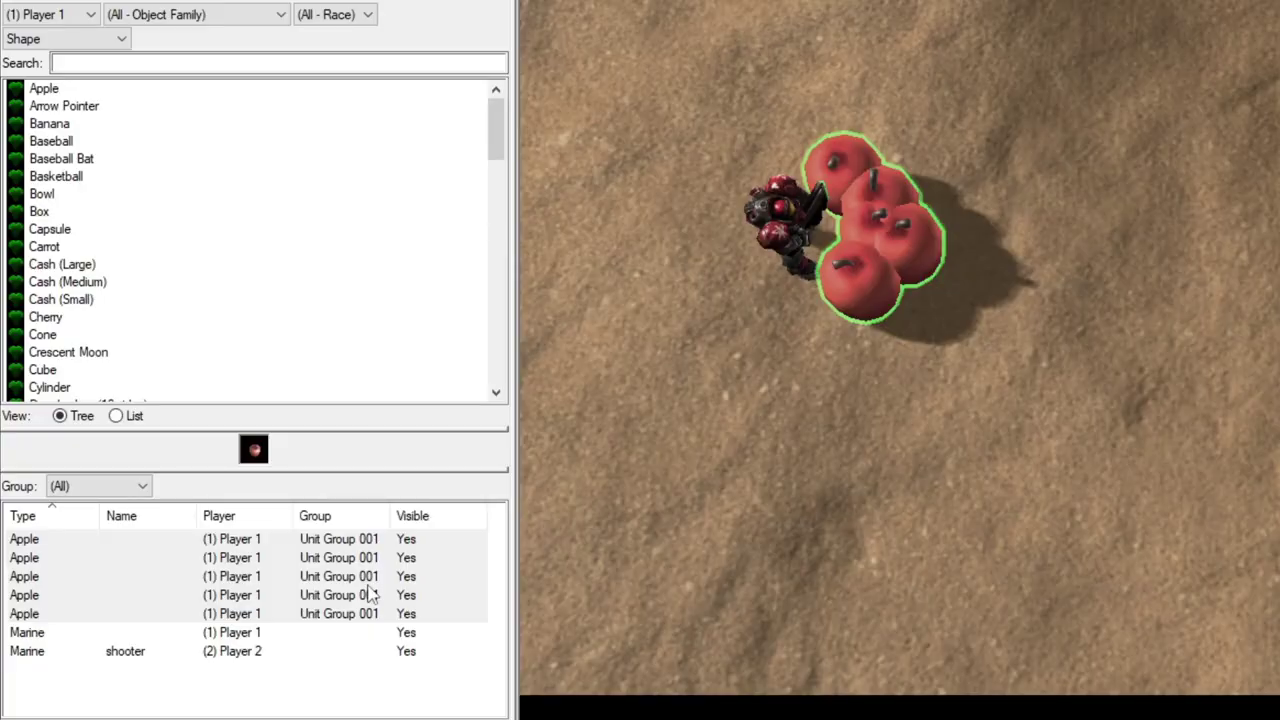
pyautogui.rightClick(368, 587)
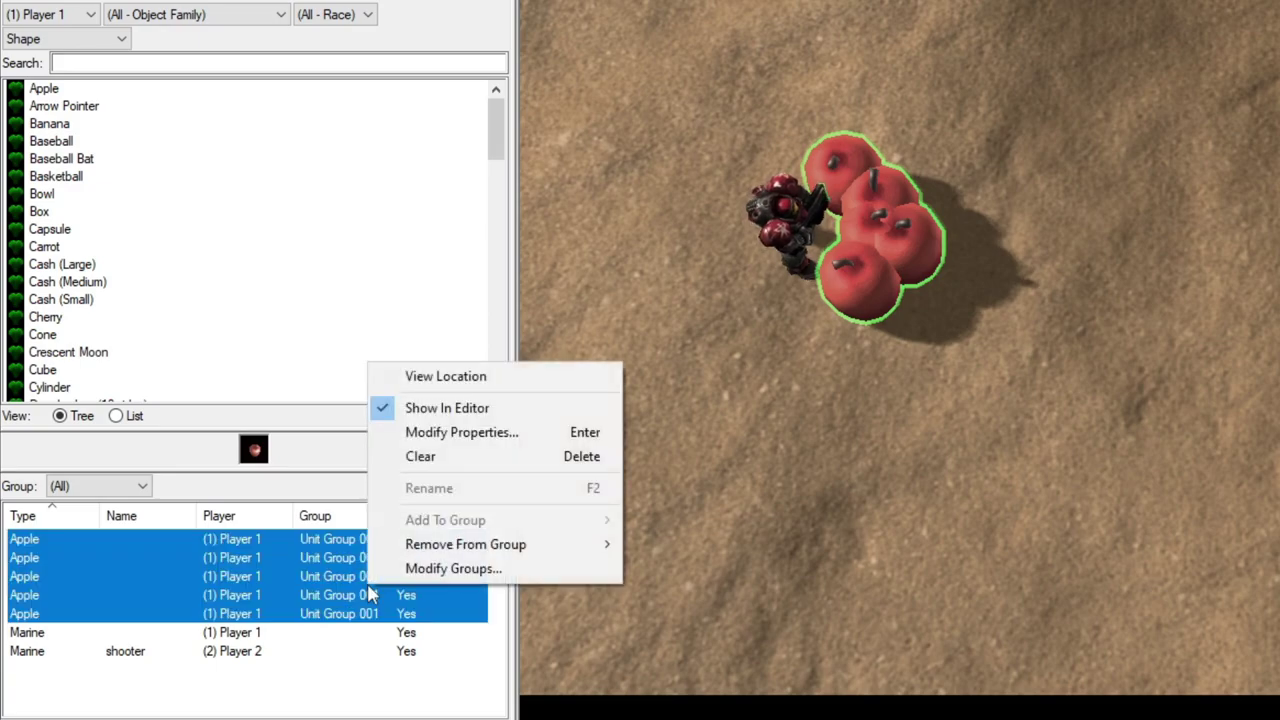
pyautogui.click(452, 569)
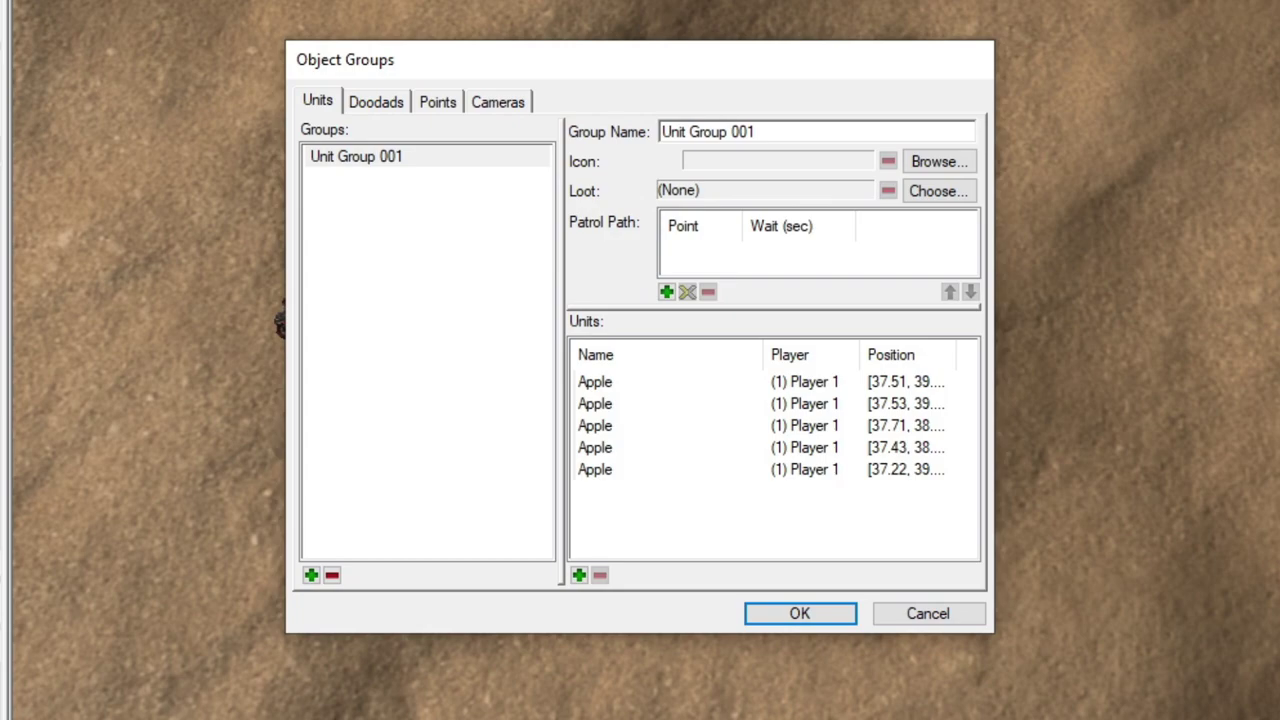
pyautogui.moveTo(766, 131); pyautogui.dragTo(655, 131)
pyautogui.write('s')
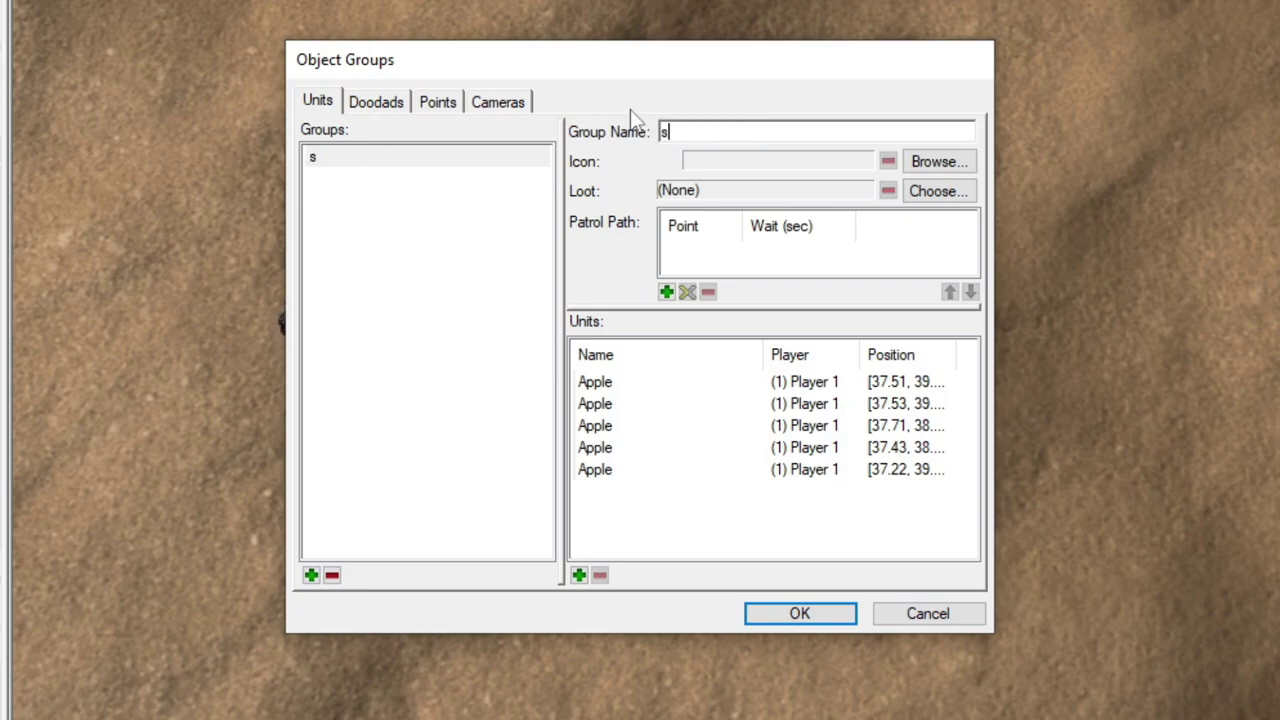
pyautogui.write('hooter target')
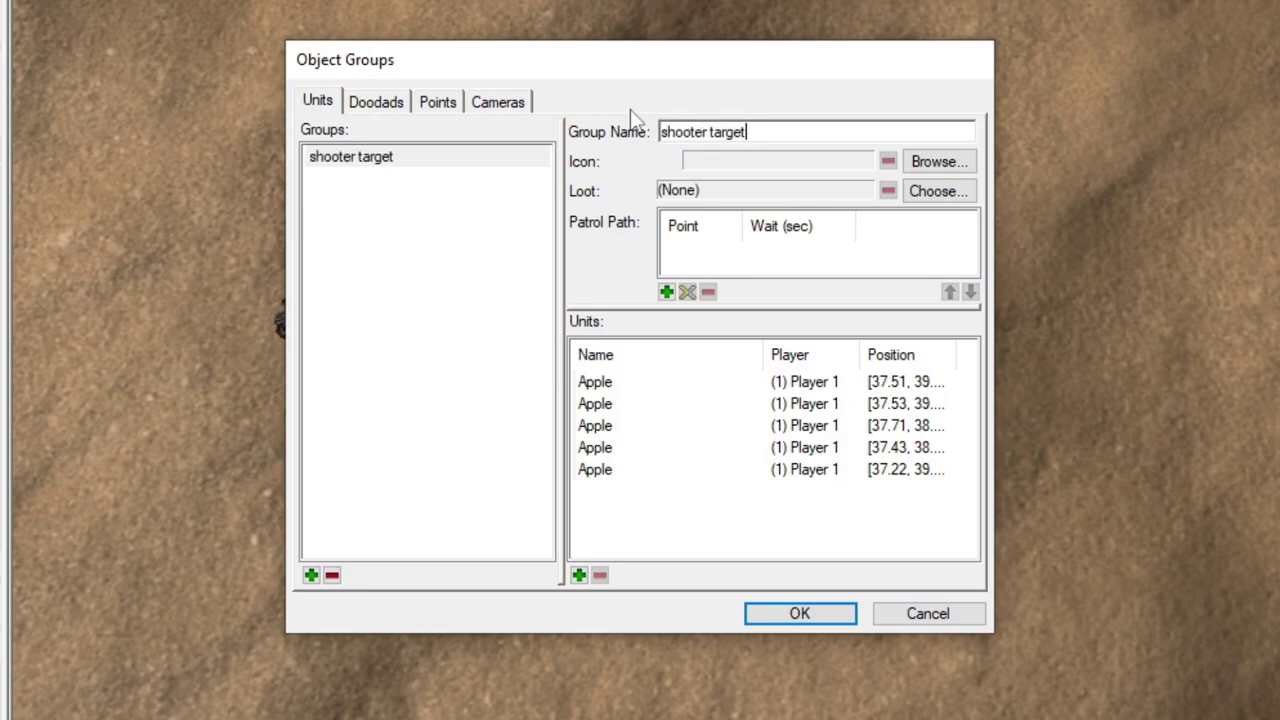
pyautogui.write('s')
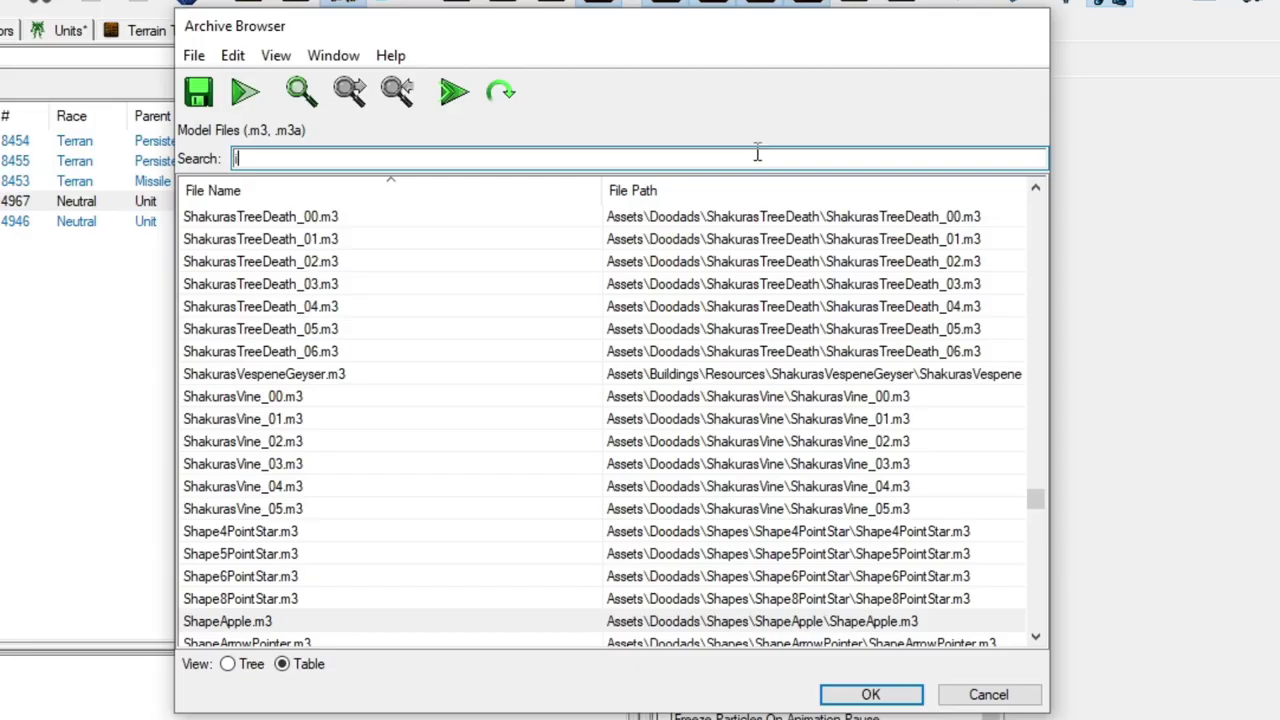
# - Search 'invis' in the Archive Browser and pick InvisibleUnit.m3 as the Apple model
pyautogui.write('invi')
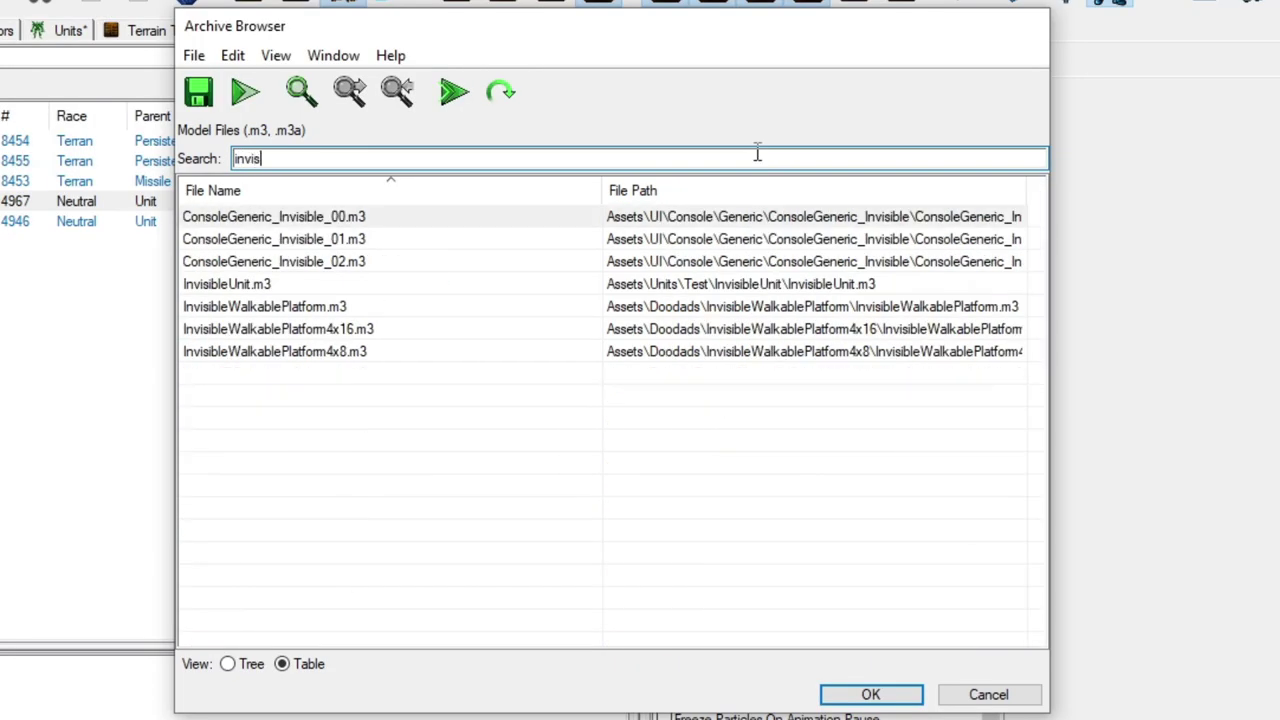
pyautogui.write('s')
pyautogui.click(389, 284)
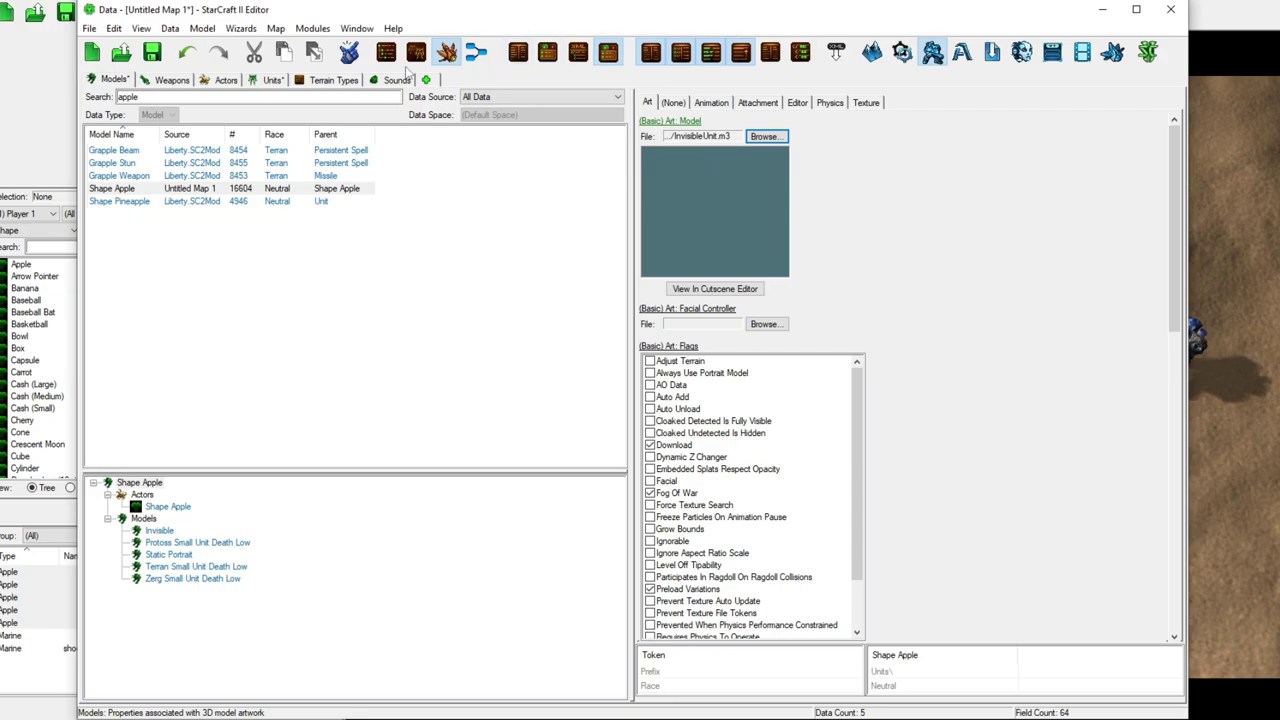
# - In the Units data, set the Apple's Life Maximum and Life Starting Amount to 500000
pyautogui.click(272, 80)
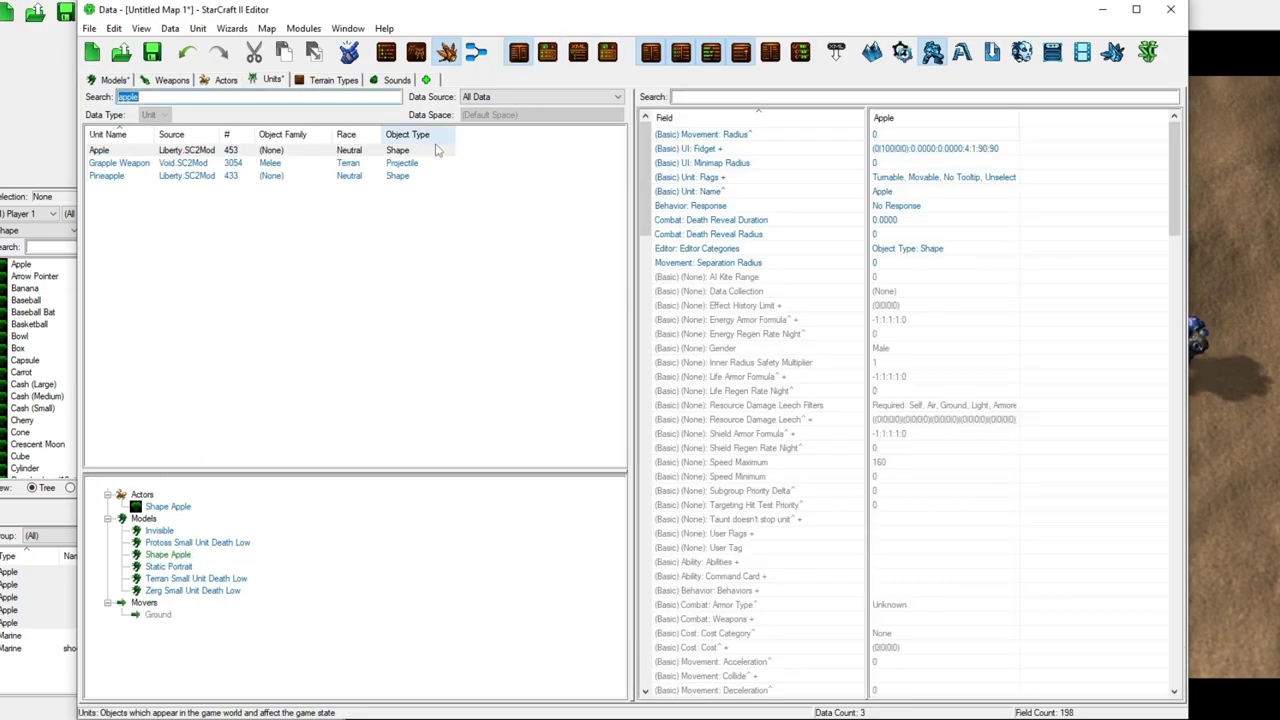
pyautogui.scroll(-10, 1025, 297)
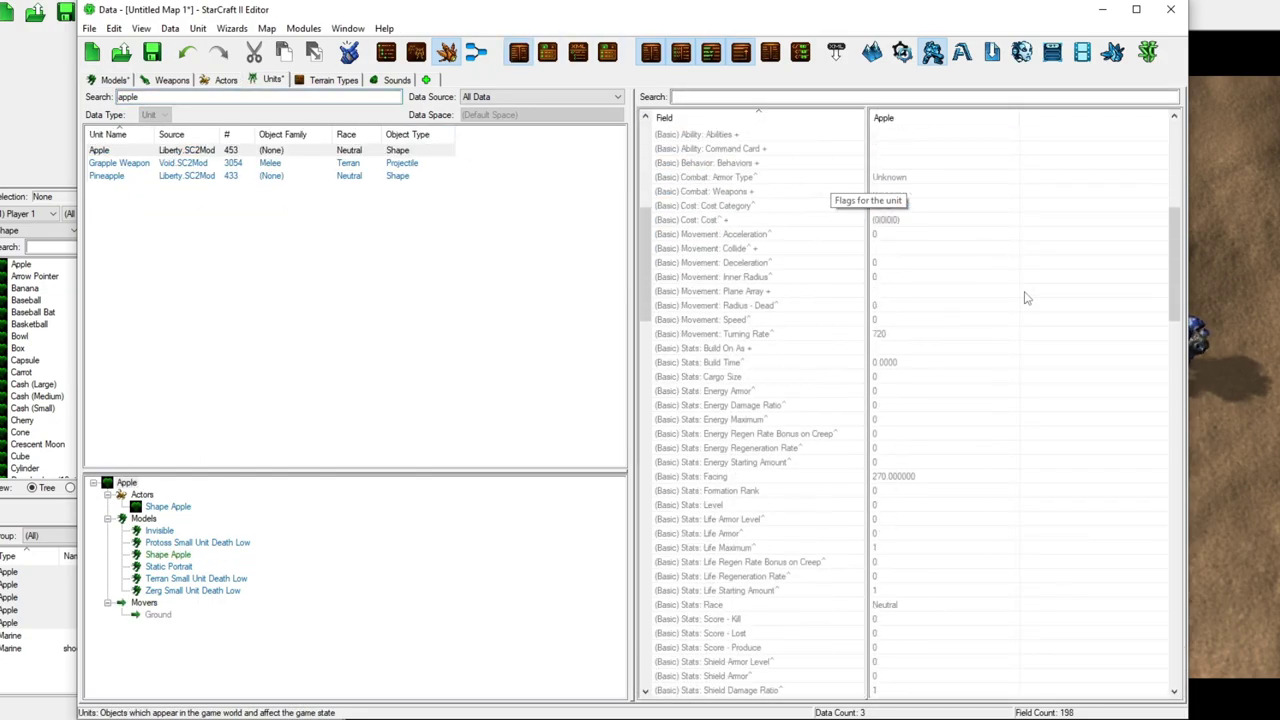
pyautogui.scroll(-1, 1025, 297)
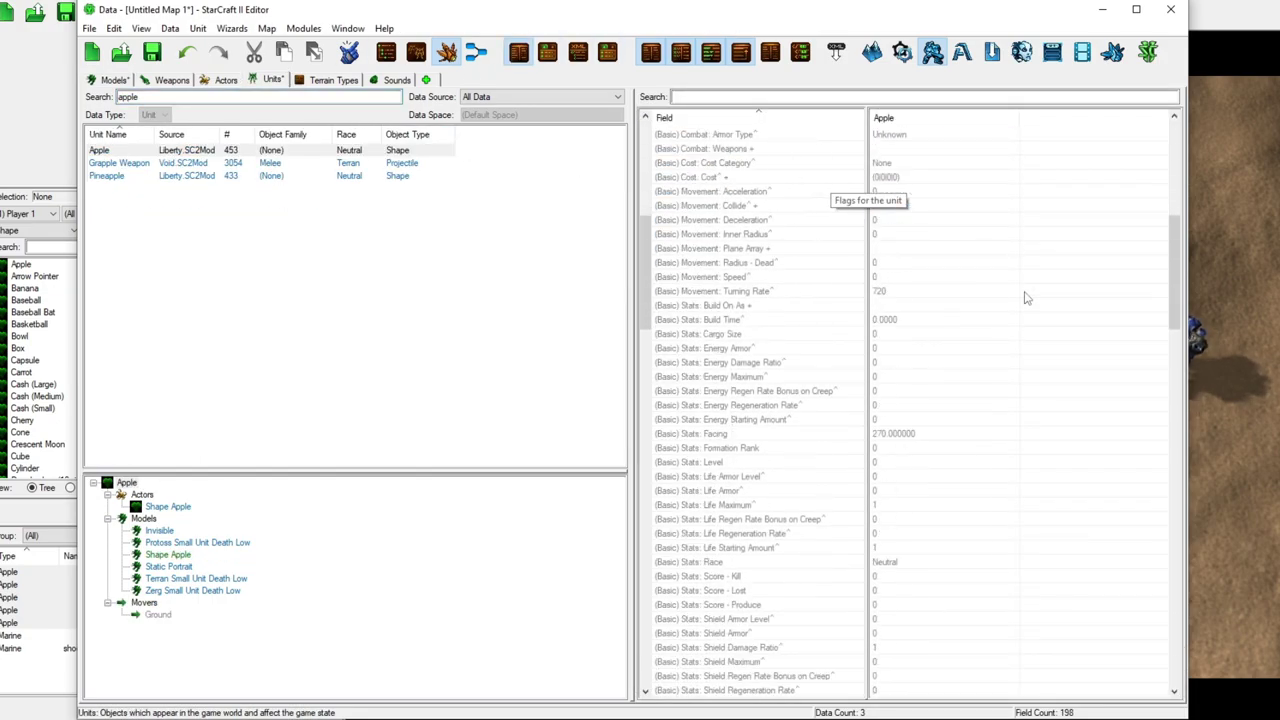
pyautogui.click(888, 508)
pyautogui.doubleClick(888, 508)
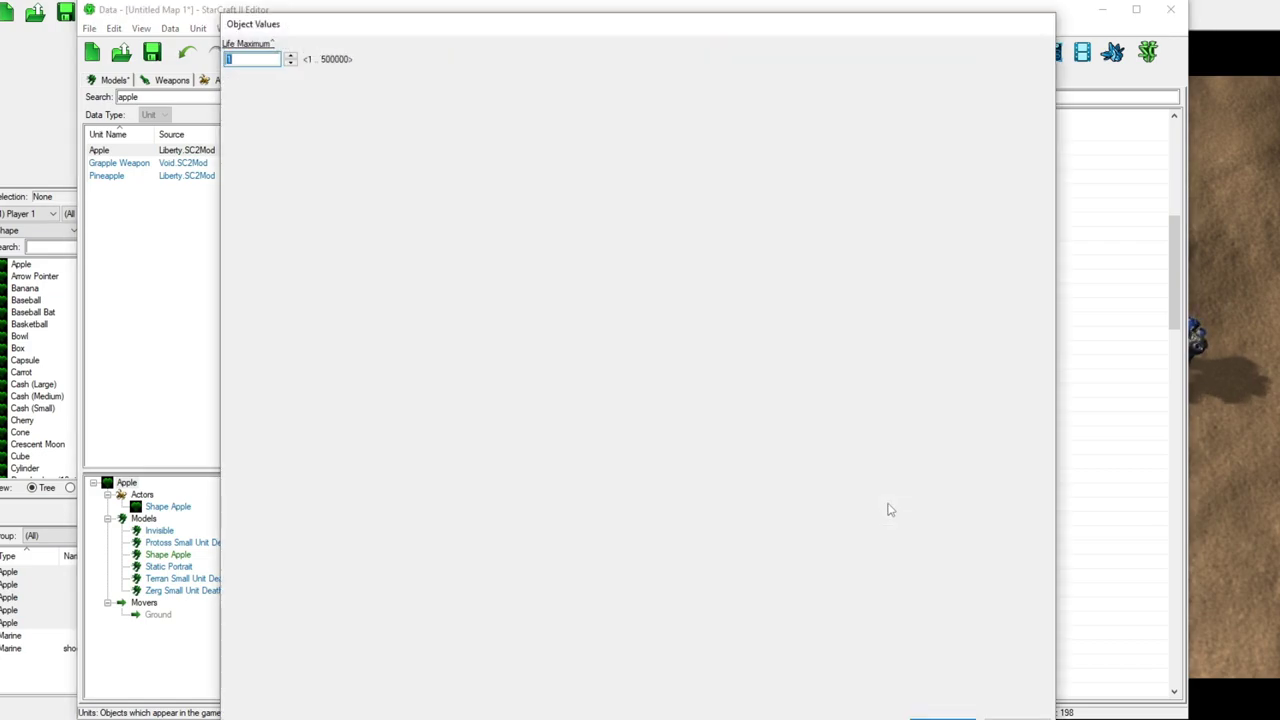
pyautogui.write('500000')
pyautogui.press('Return')
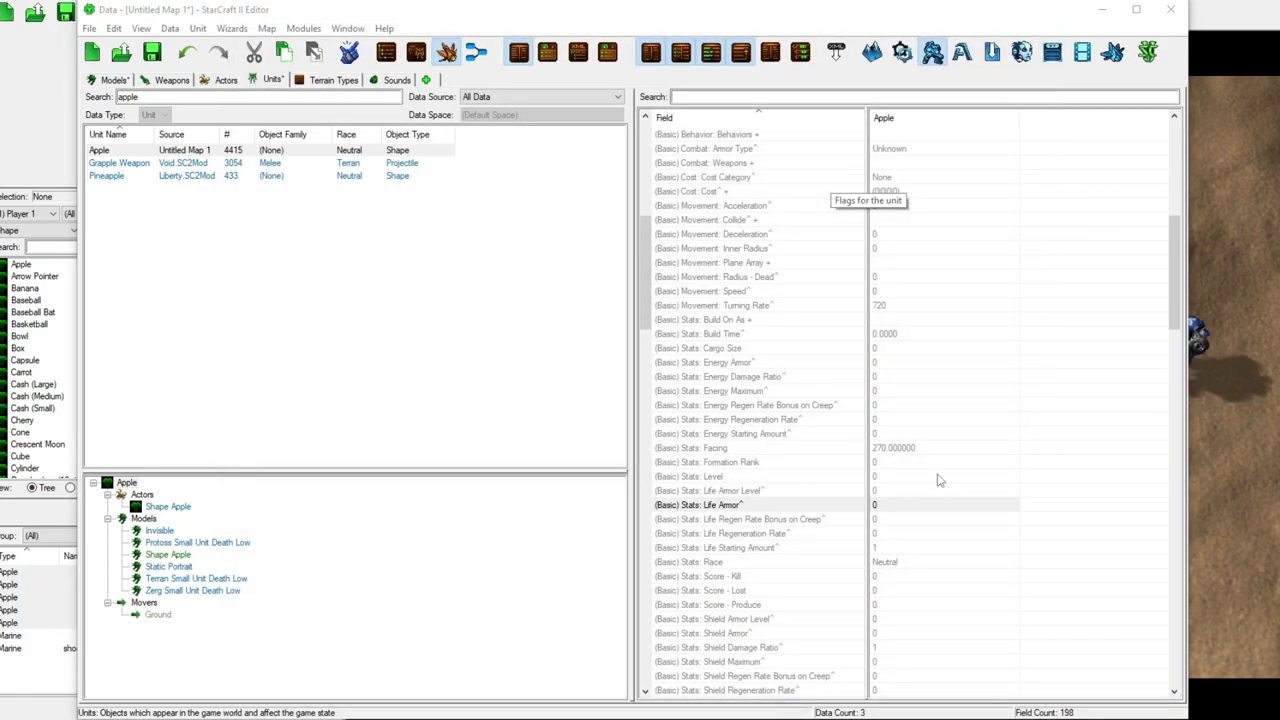
pyautogui.click(880, 548)
pyautogui.doubleClick(880, 549)
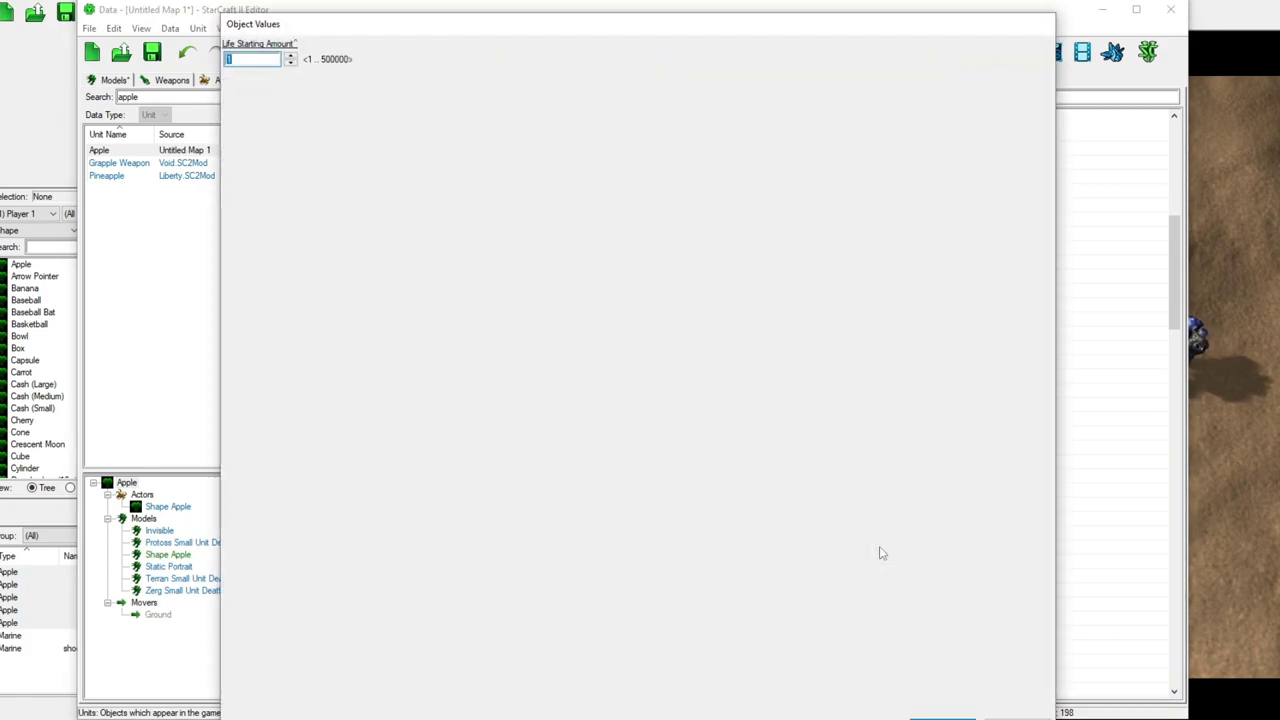
pyautogui.write('500000')
pyautogui.press('Return')
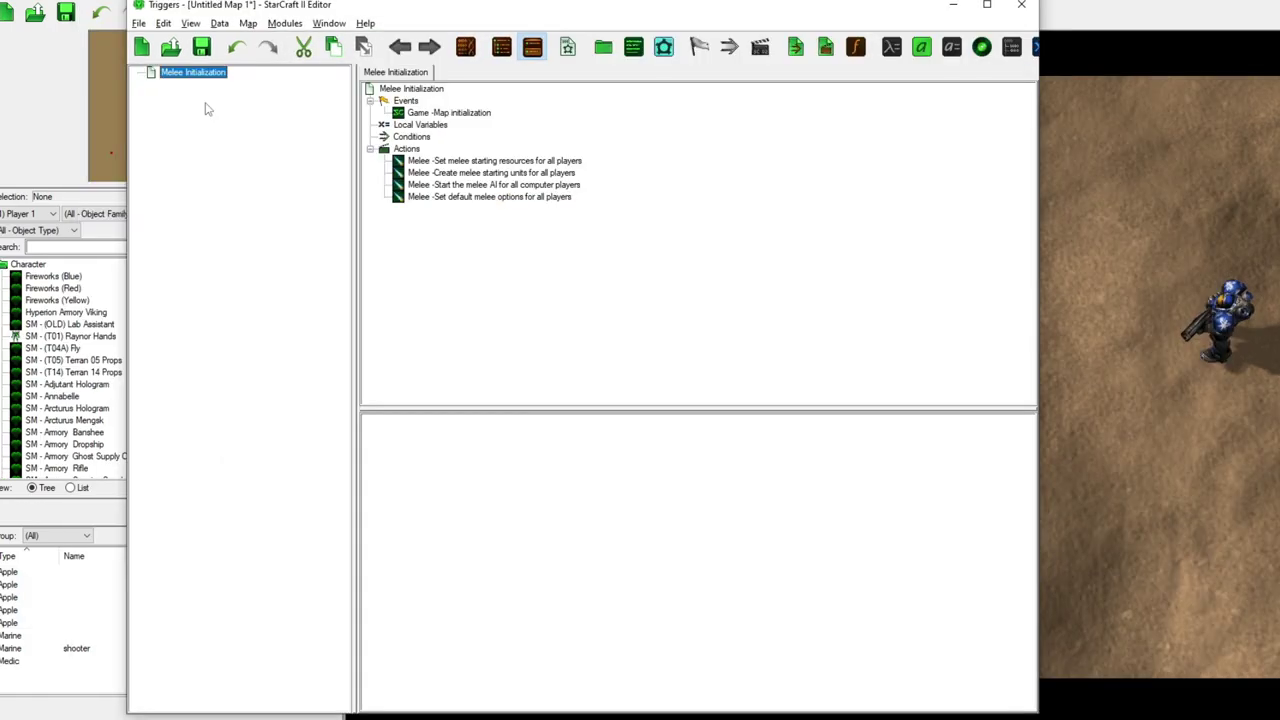
# - Create a new trigger and name it 'gunfight'
pyautogui.click(663, 47)
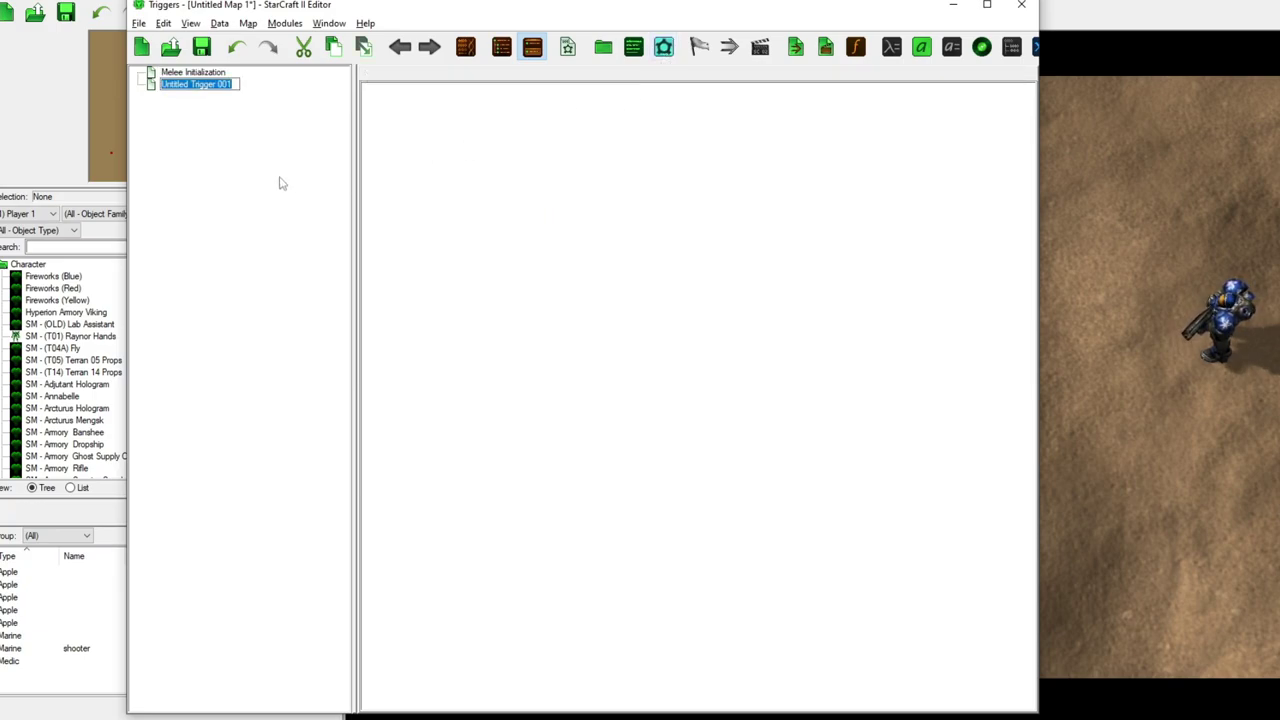
pyautogui.write('g')
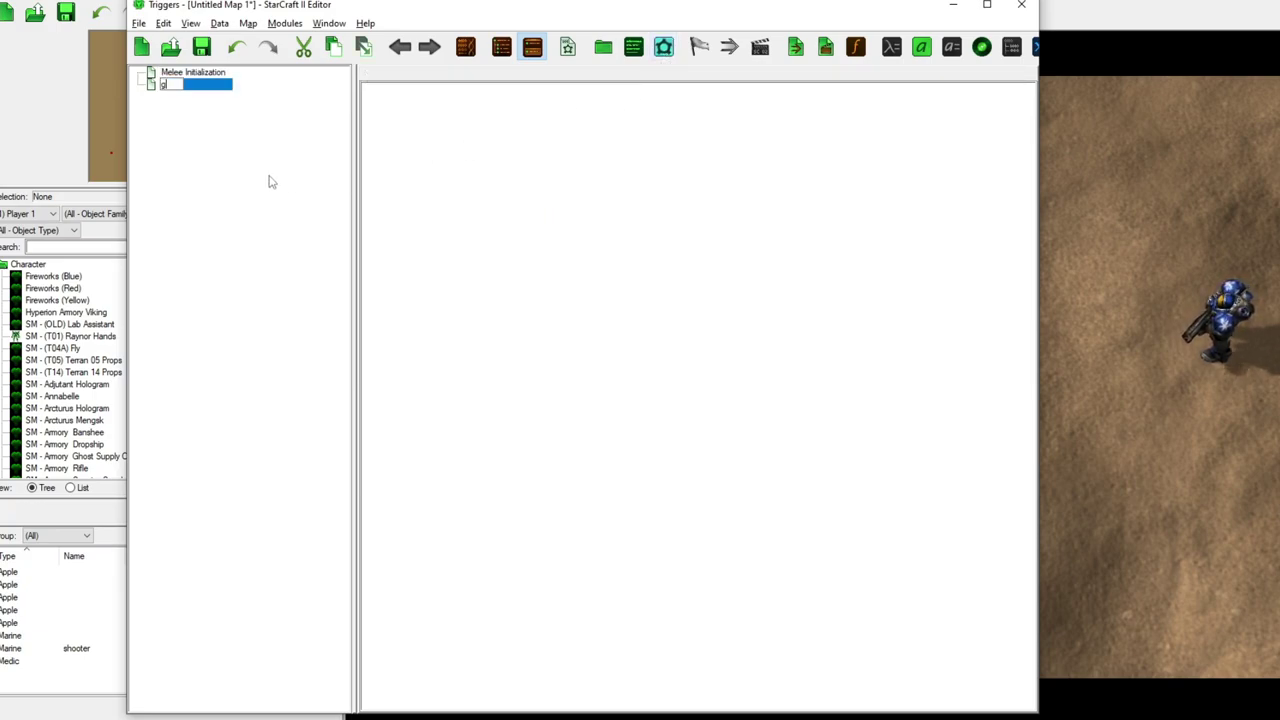
pyautogui.write('unfight')
pyautogui.press('Return')
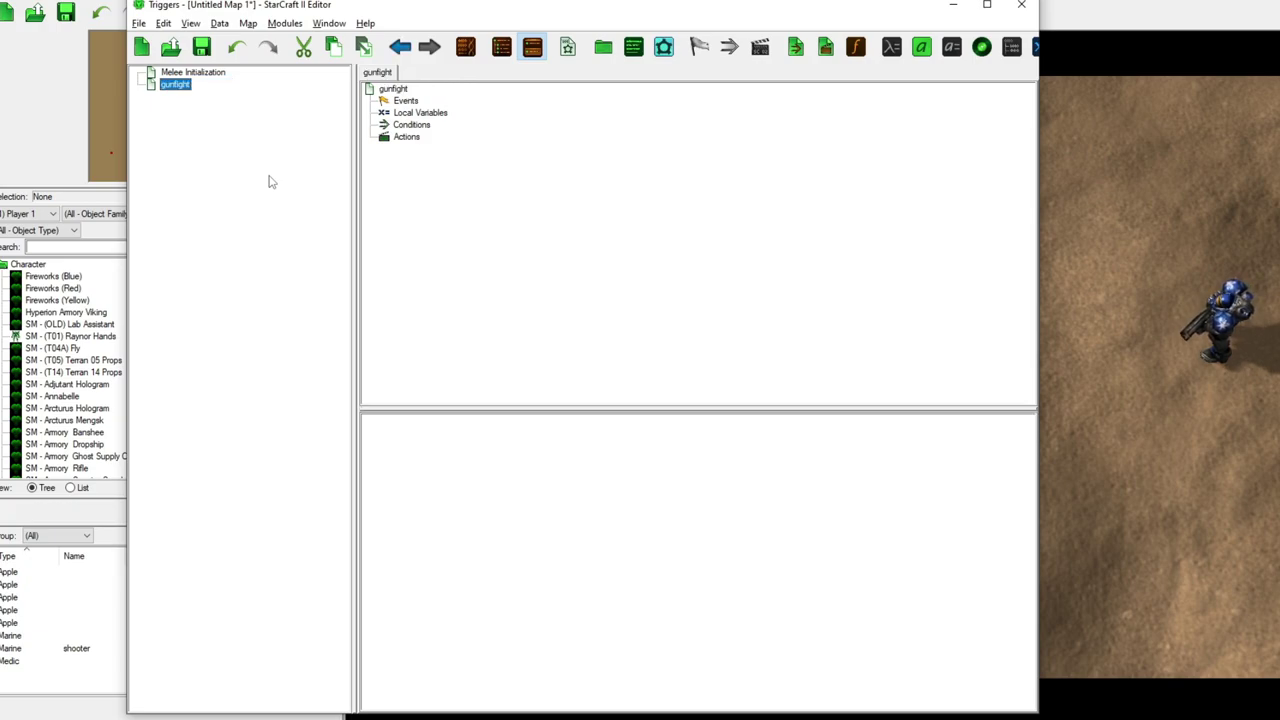
pyautogui.click(401, 103)
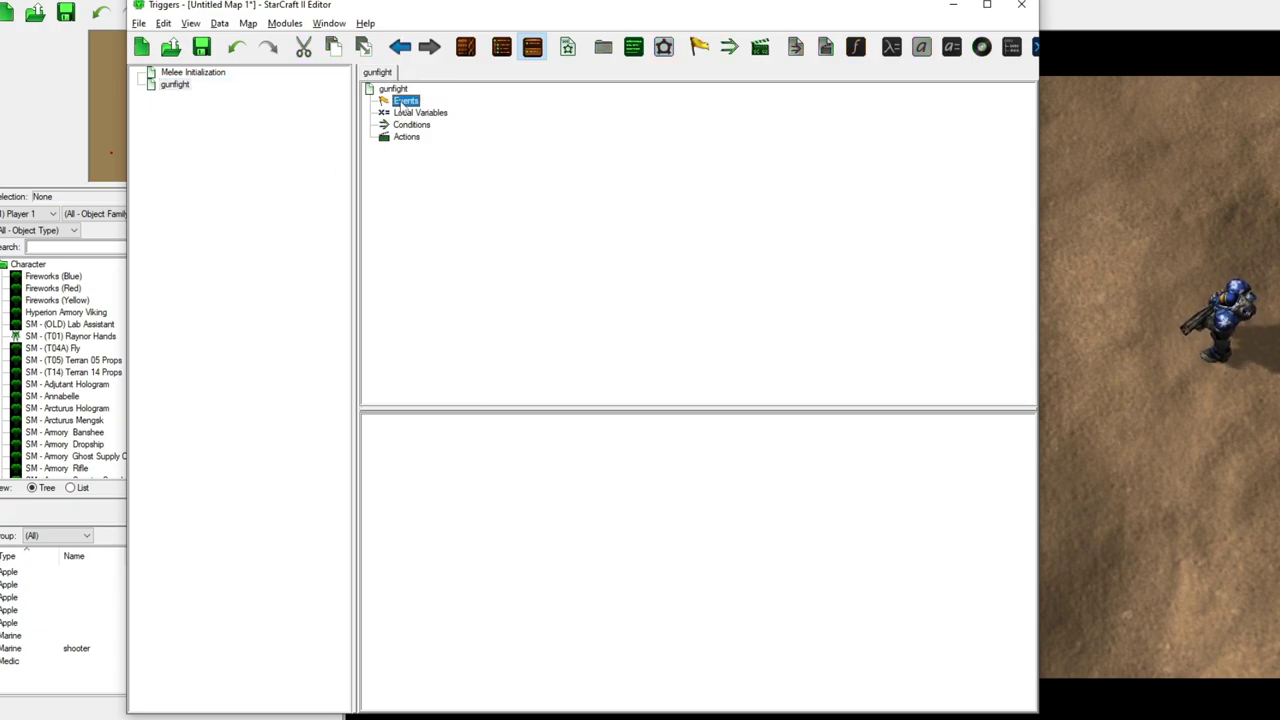
# - Add a Unit Enters/Leaves Region event with the Medic as unit and gunfight as region
pyautogui.click(700, 46)
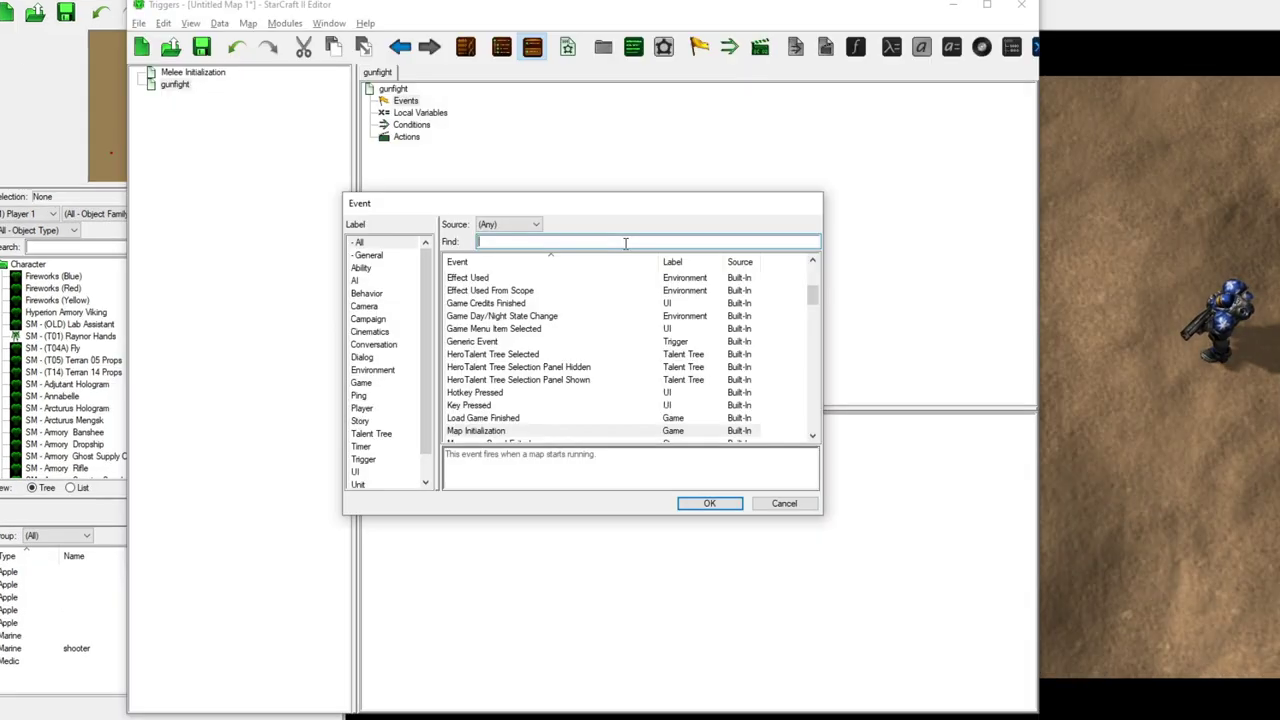
pyautogui.write('unit e')
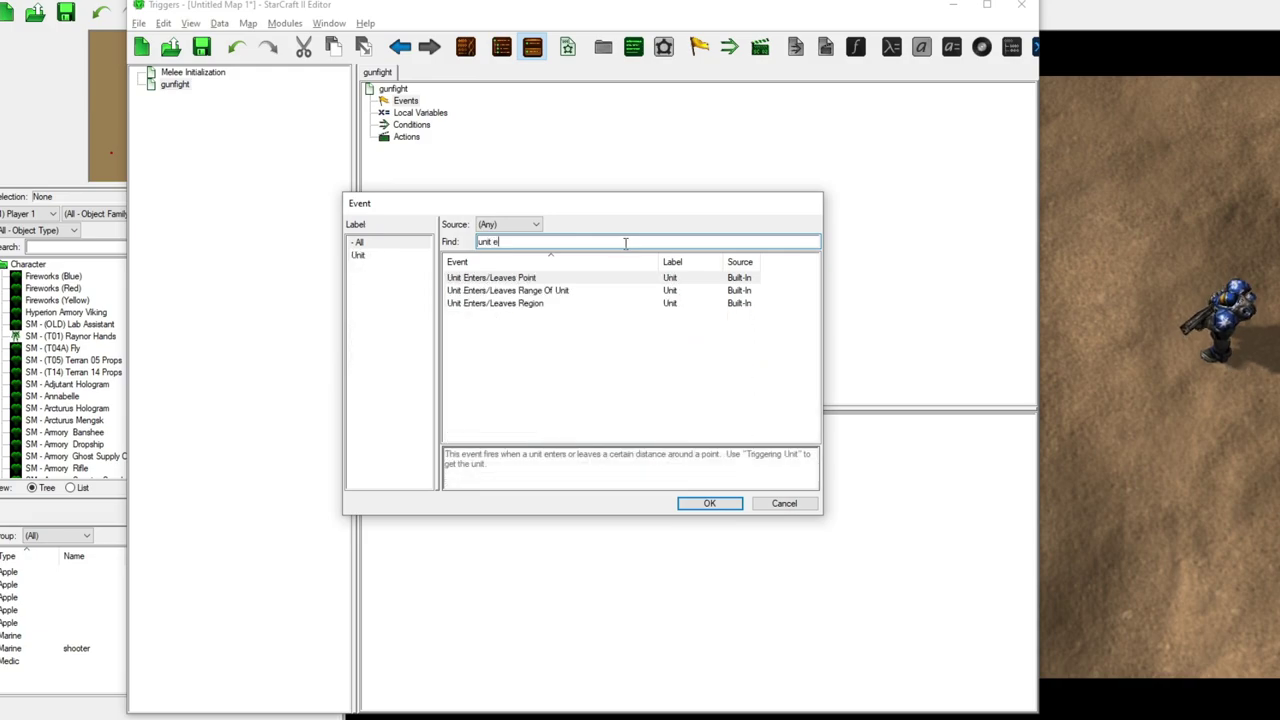
pyautogui.doubleClick(528, 303)
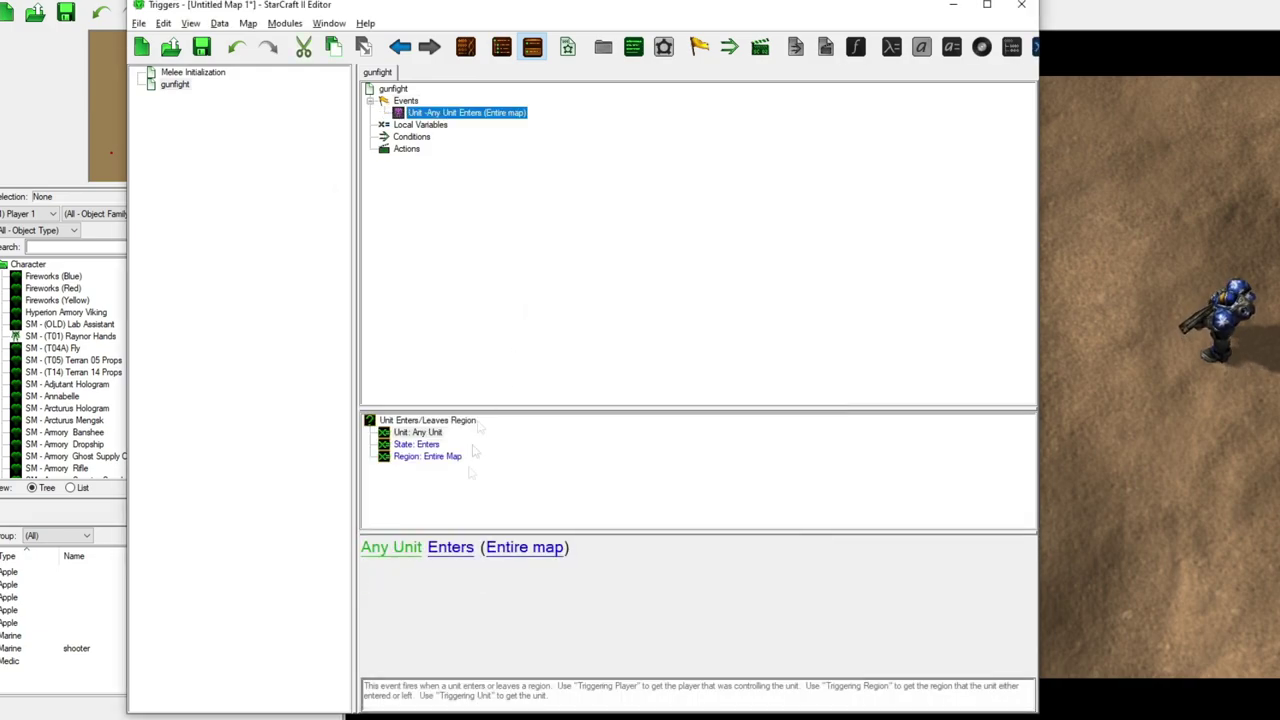
pyautogui.doubleClick(418, 432)
pyautogui.click(582, 273)
pyautogui.click(428, 398)
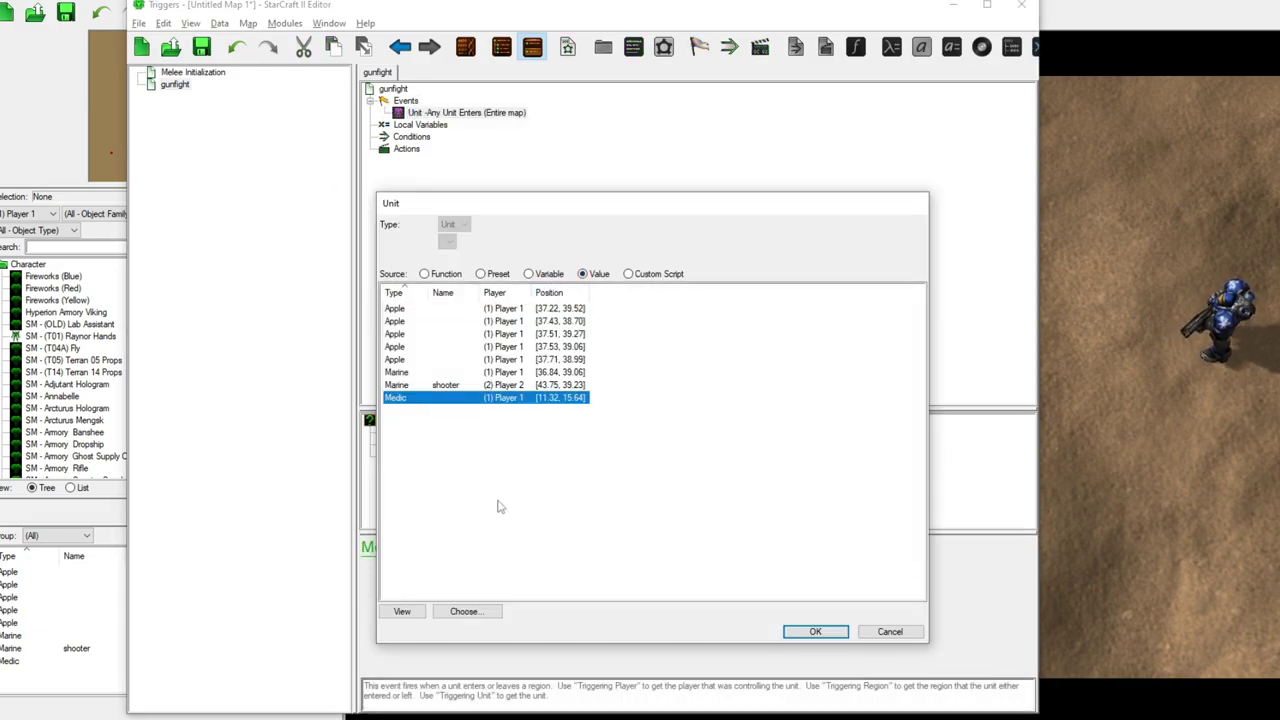
pyautogui.press('Return')
pyautogui.click(612, 547)
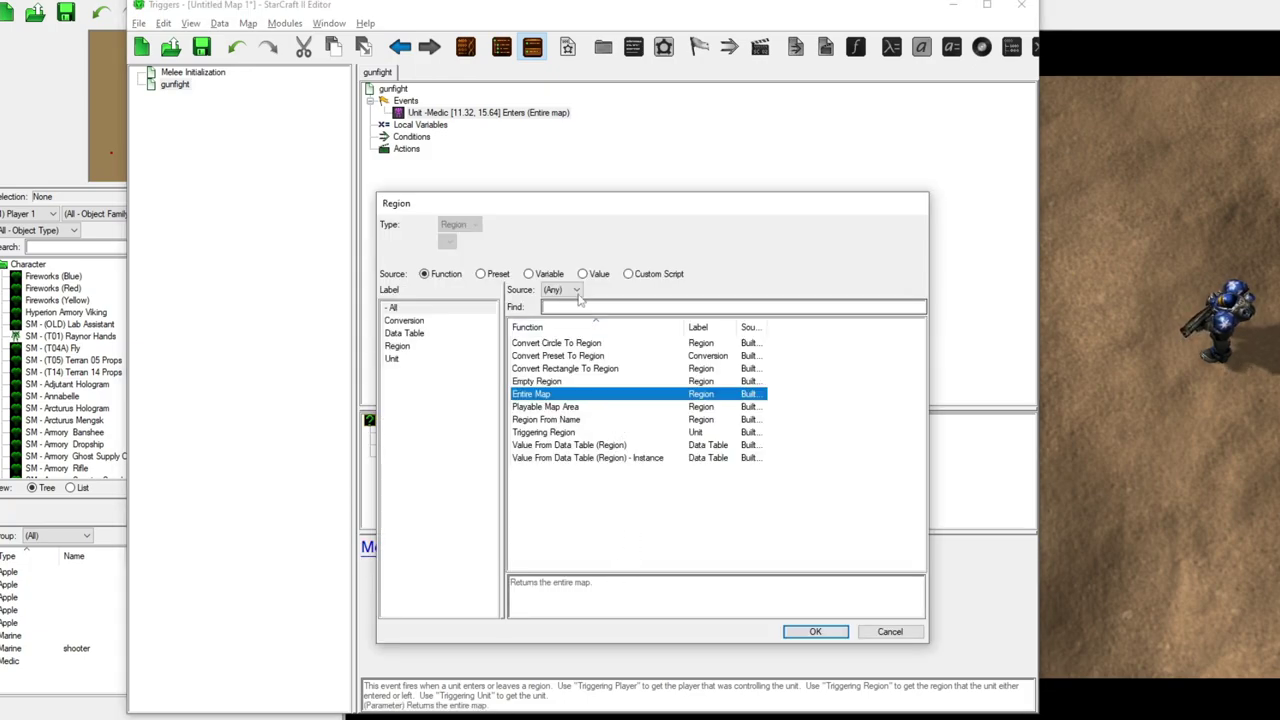
pyautogui.click(582, 273)
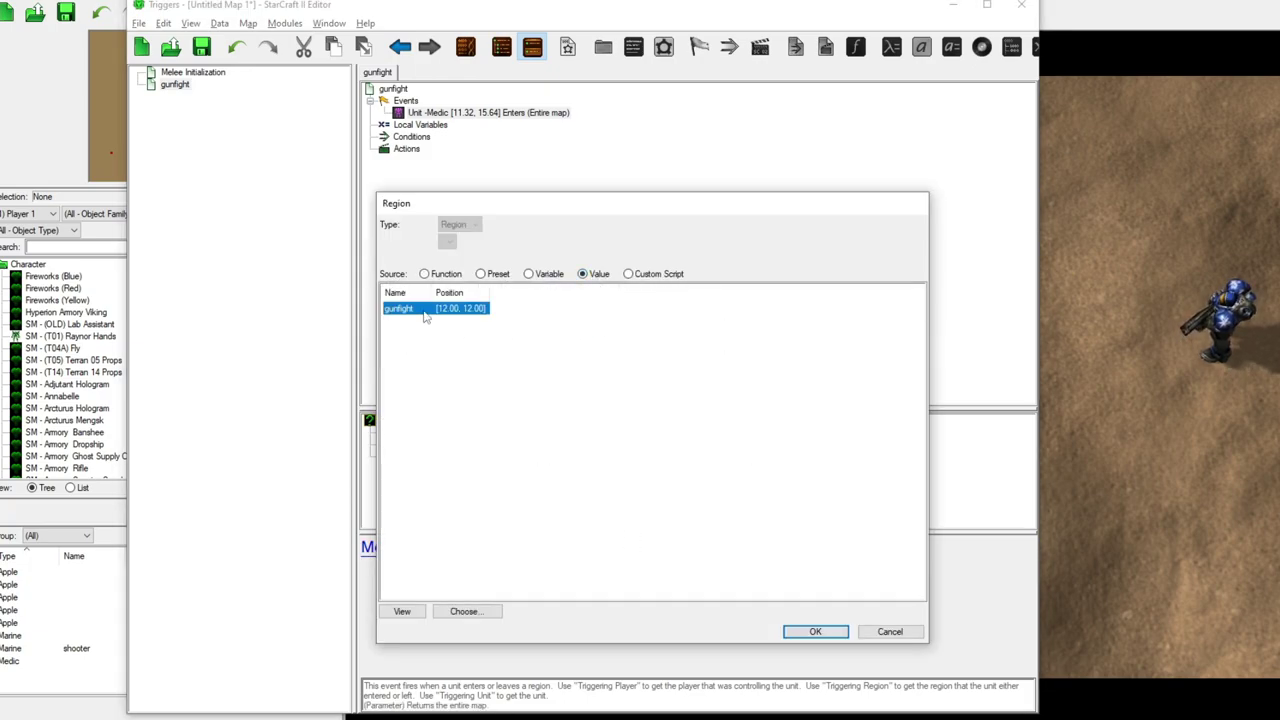
pyautogui.press('Return')
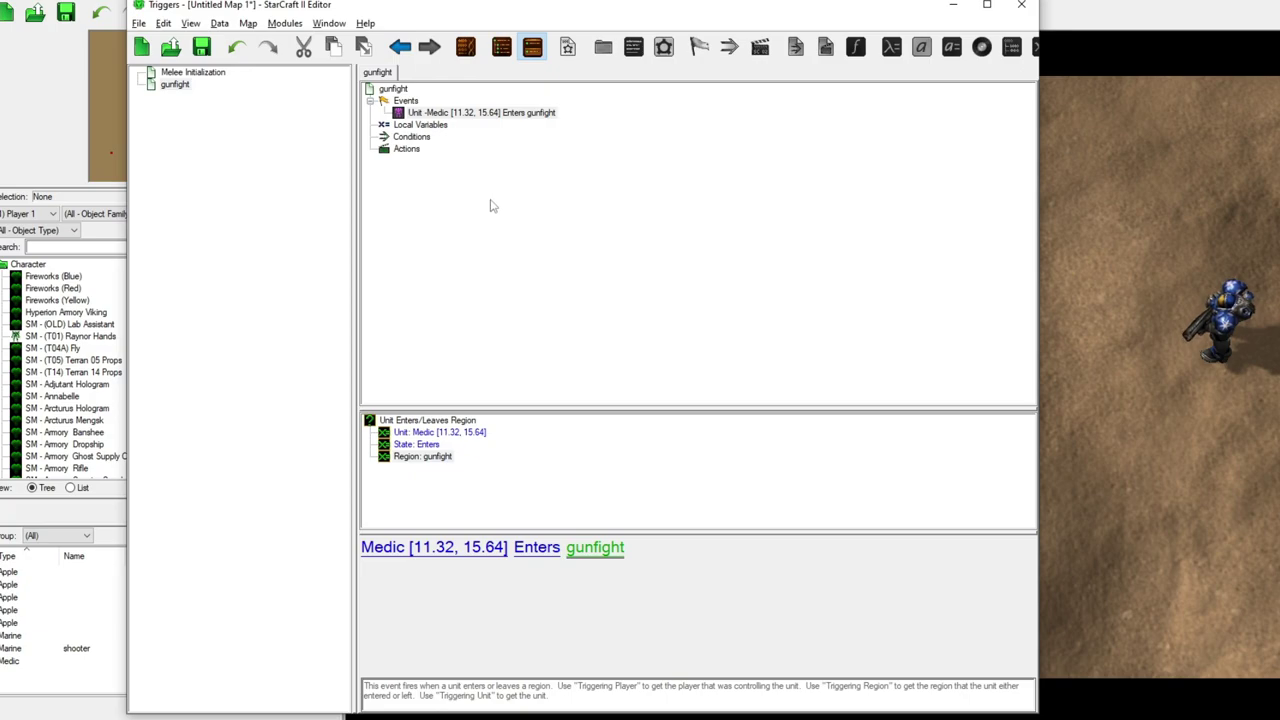
# - Add an Issue Order action for the shooter Marine using Order Targeting Unit
pyautogui.hotkey('ctrl', 'r')
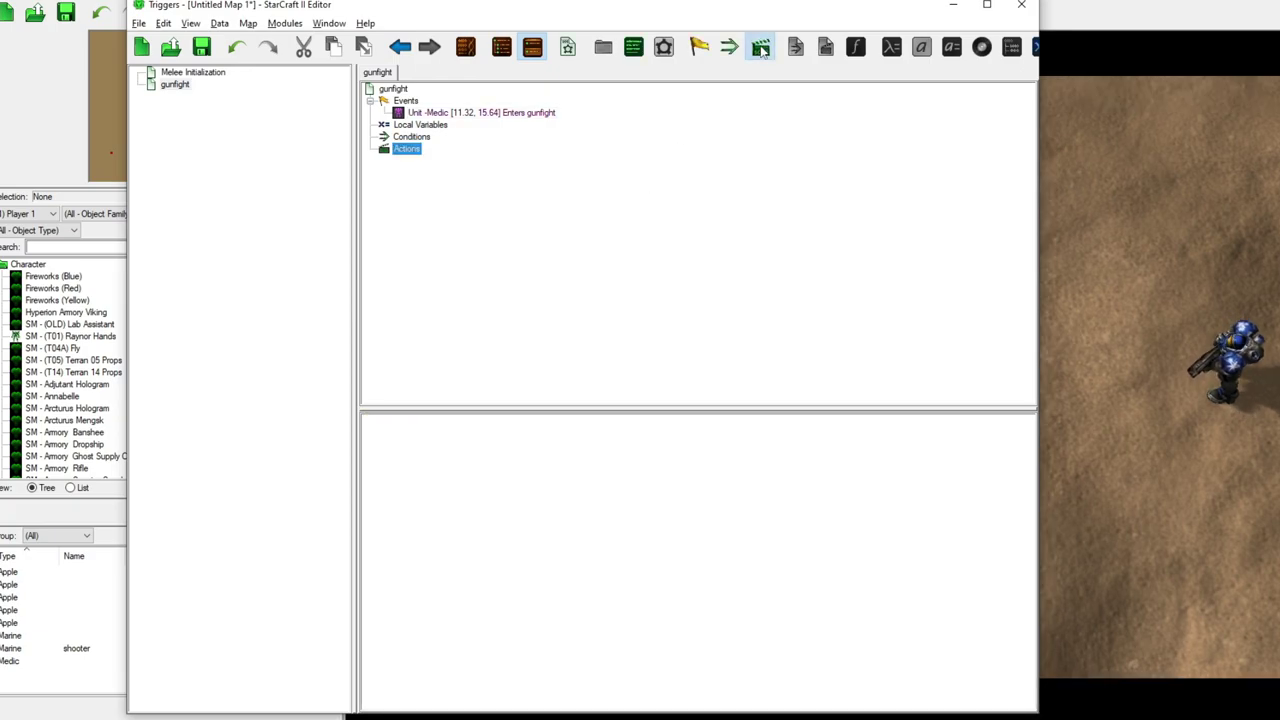
pyautogui.write('issue')
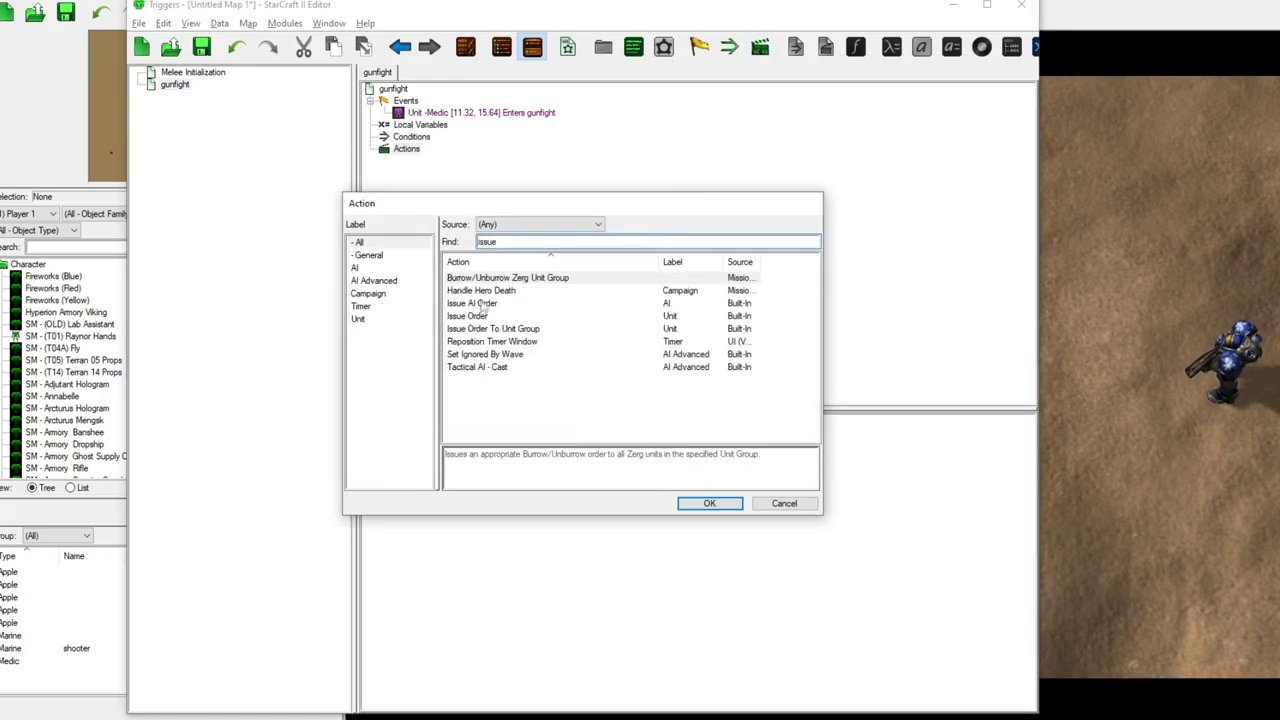
pyautogui.click(600, 315)
pyautogui.click(703, 502)
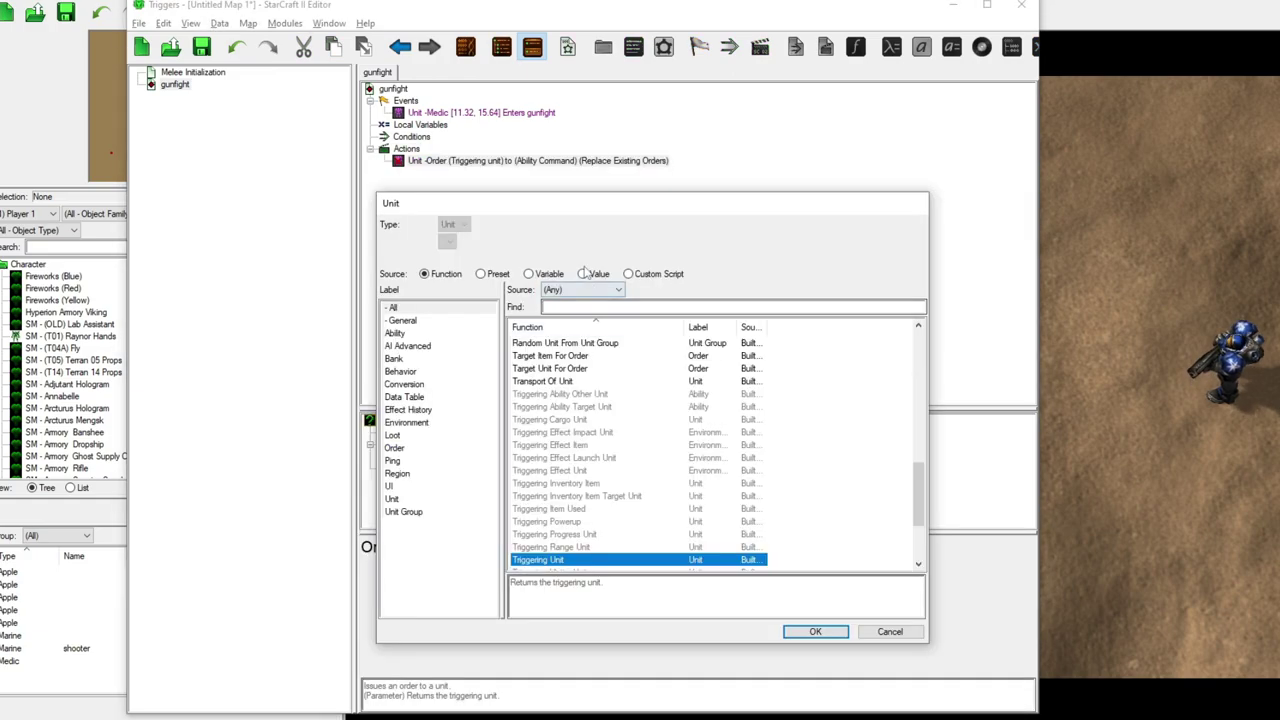
pyautogui.click(584, 274)
pyautogui.click(455, 387)
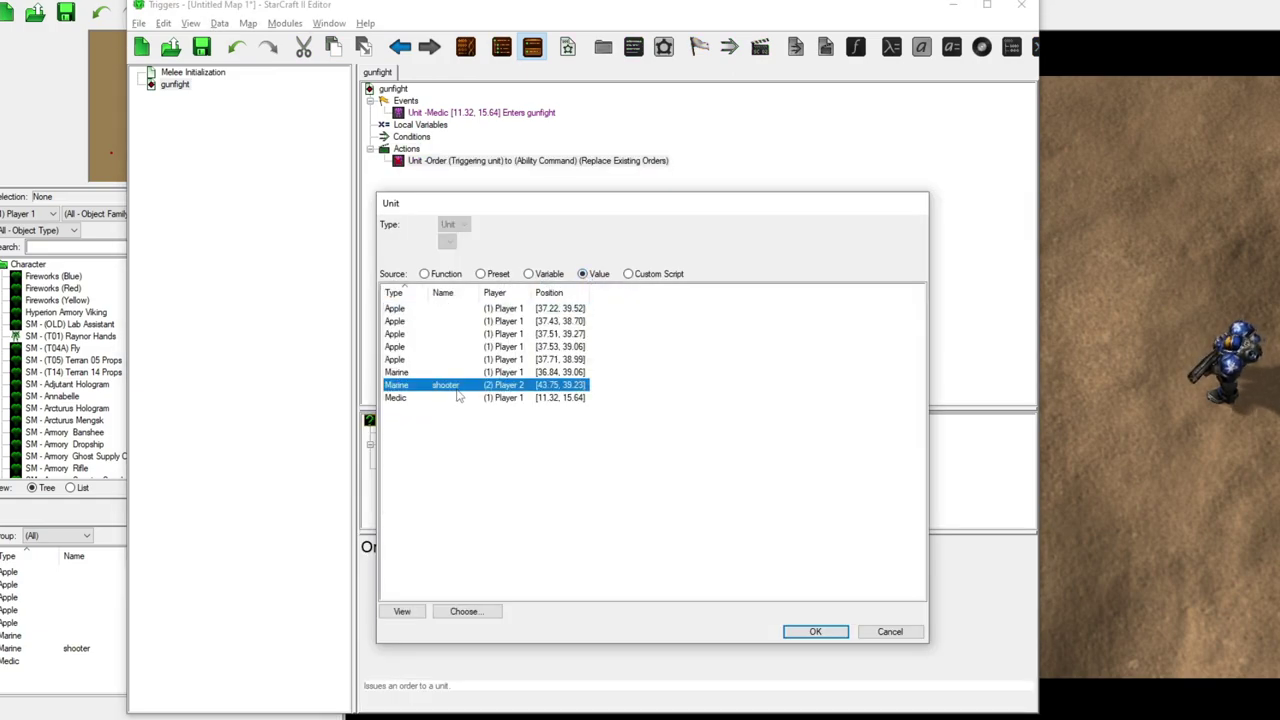
pyautogui.doubleClick(456, 386)
pyautogui.click(590, 552)
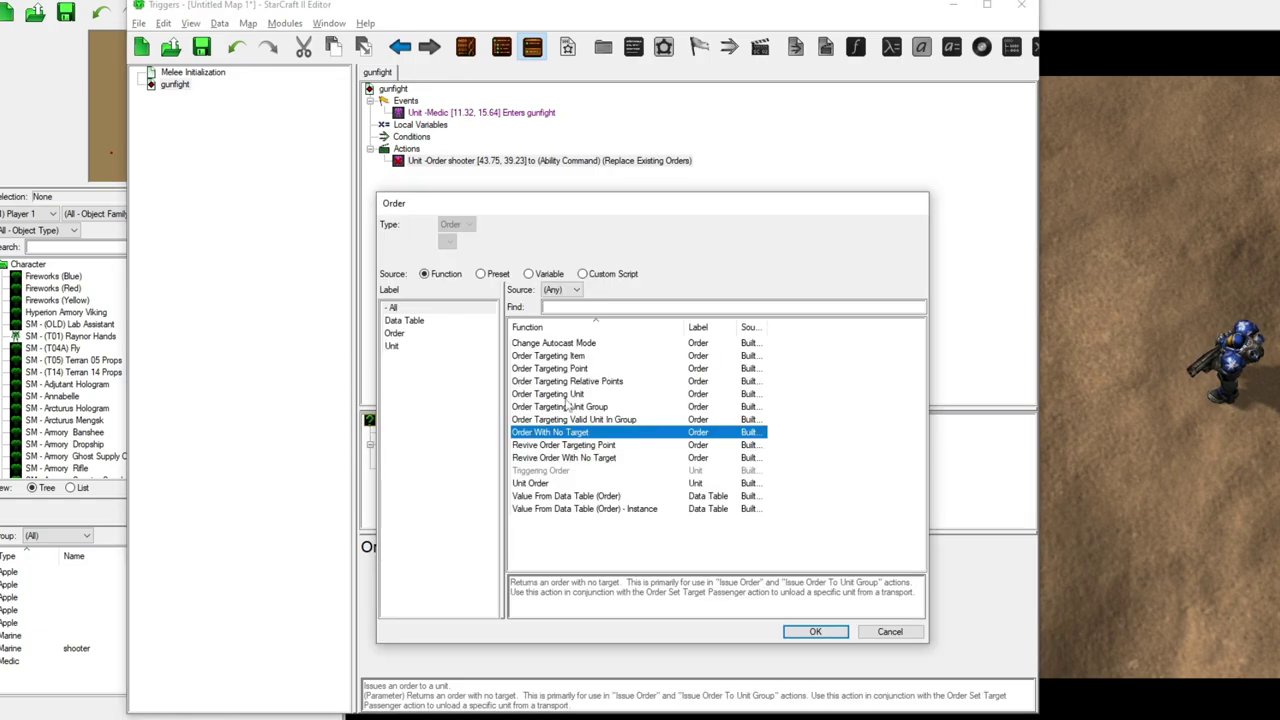
pyautogui.click(568, 395)
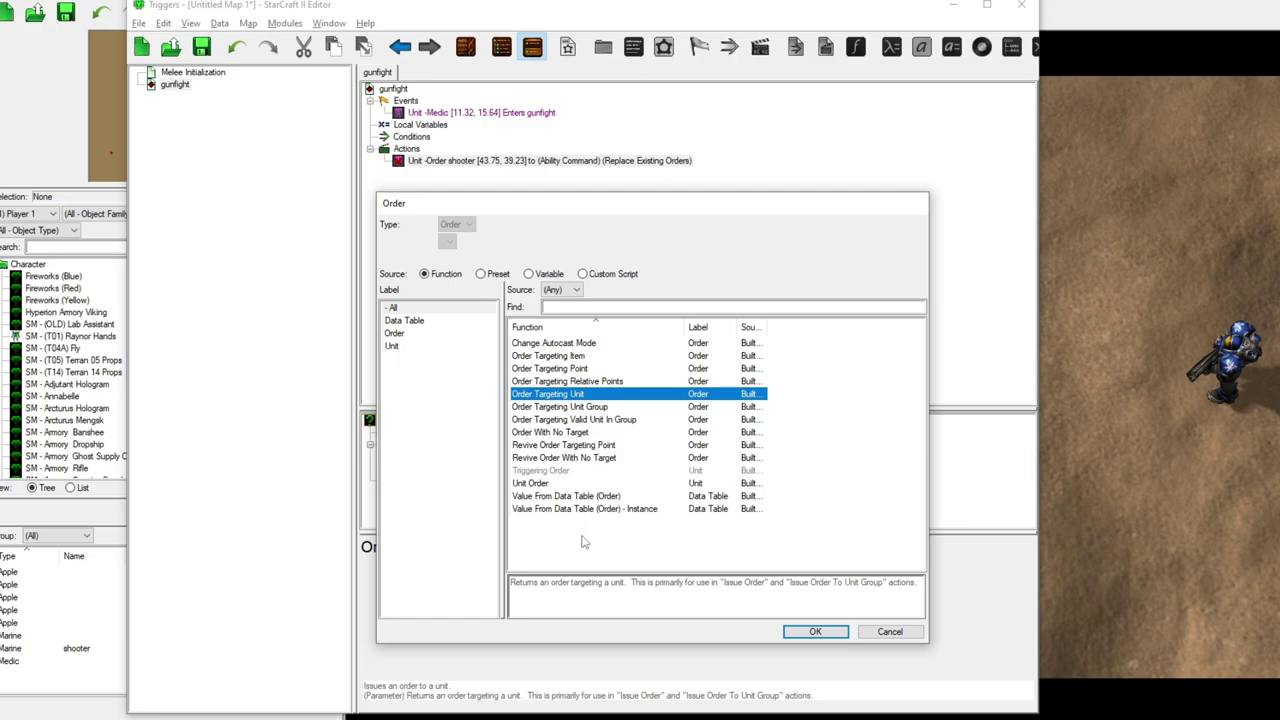
# - Add the Order Targeting Unit action and set its ability command to Attack
pyautogui.click(815, 631)
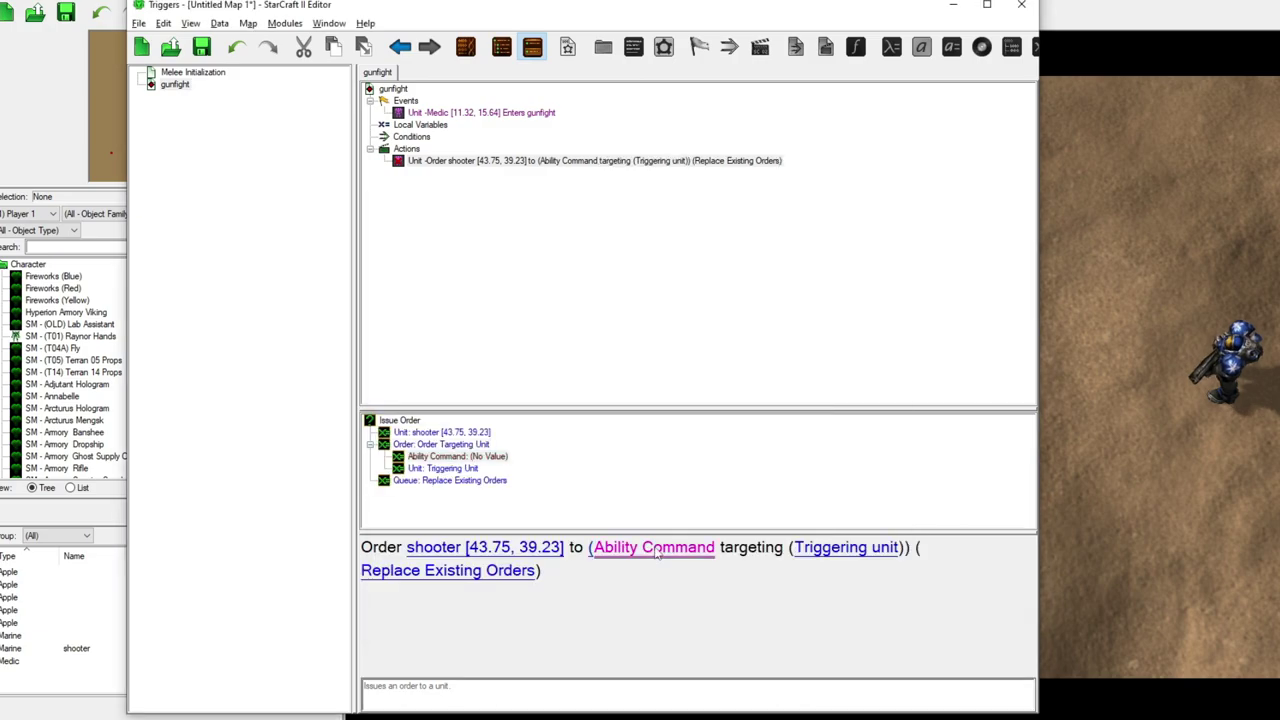
pyautogui.click(650, 547)
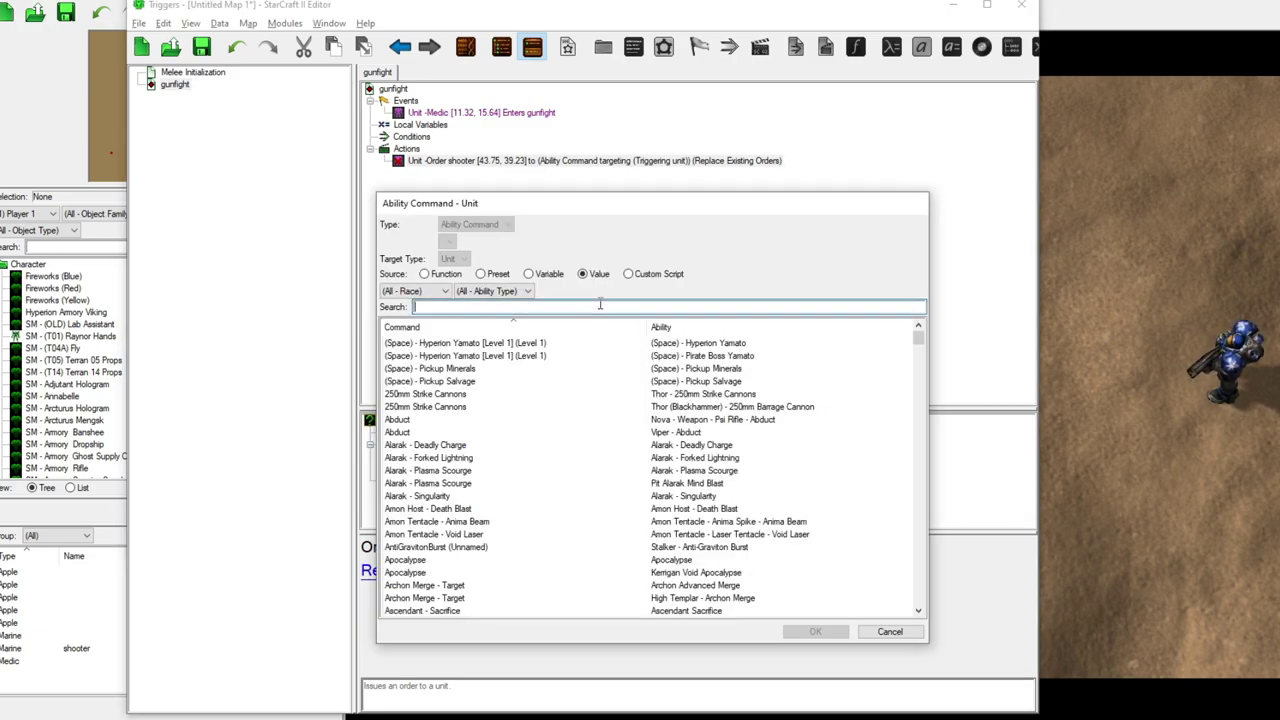
pyautogui.write('attack')
pyautogui.doubleClick(557, 345)
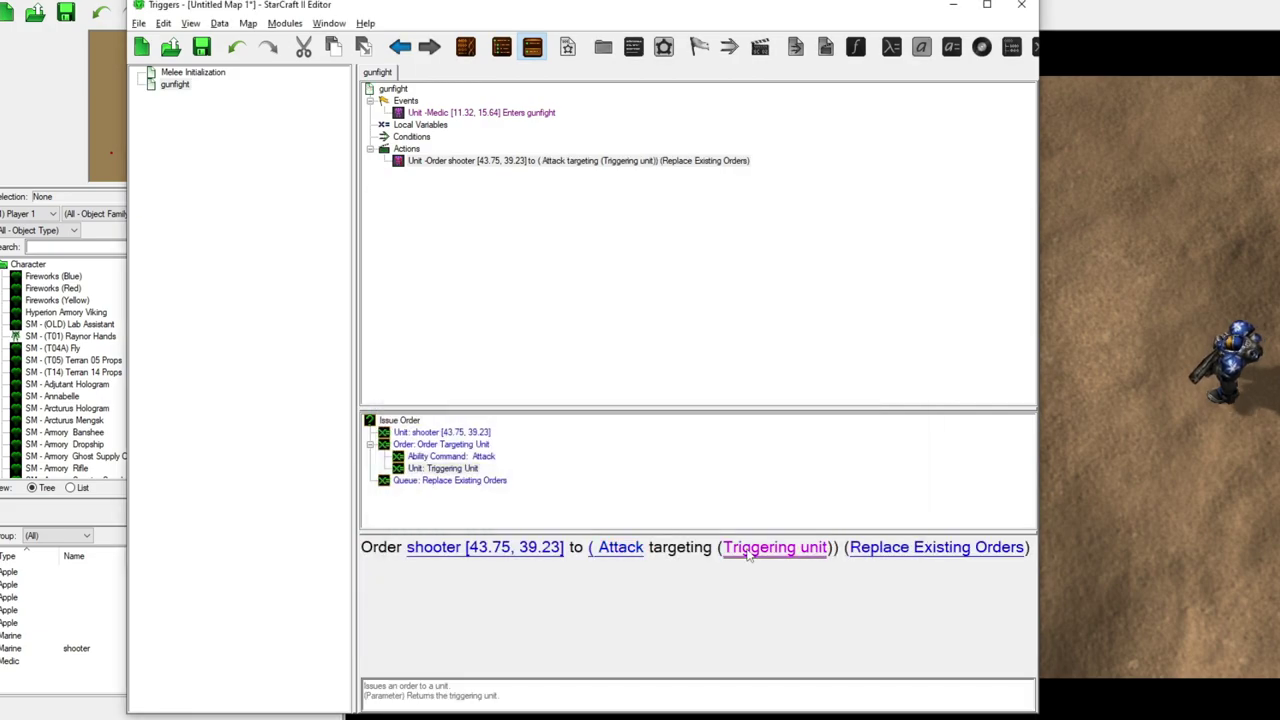
# - Target a Random Living Unit From Unit Group, using the shooter targets group
pyautogui.click(760, 548)
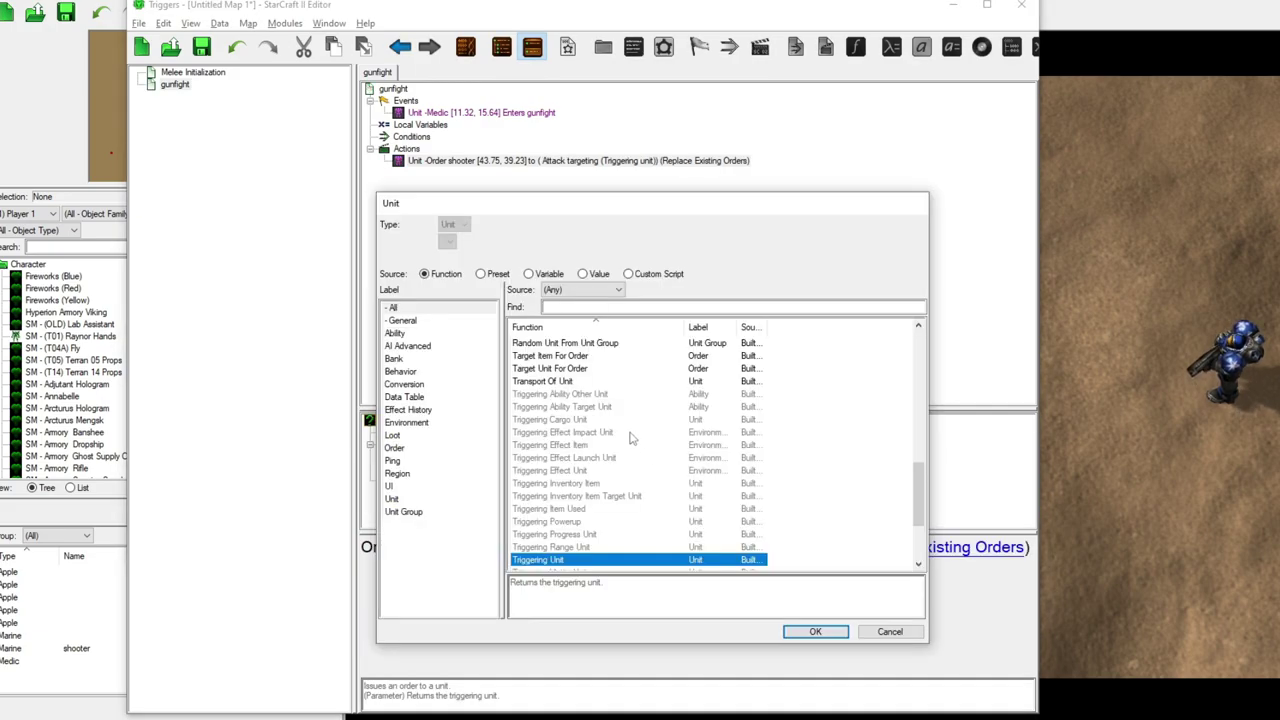
pyautogui.doubleClick(598, 343)
pyautogui.click(942, 547)
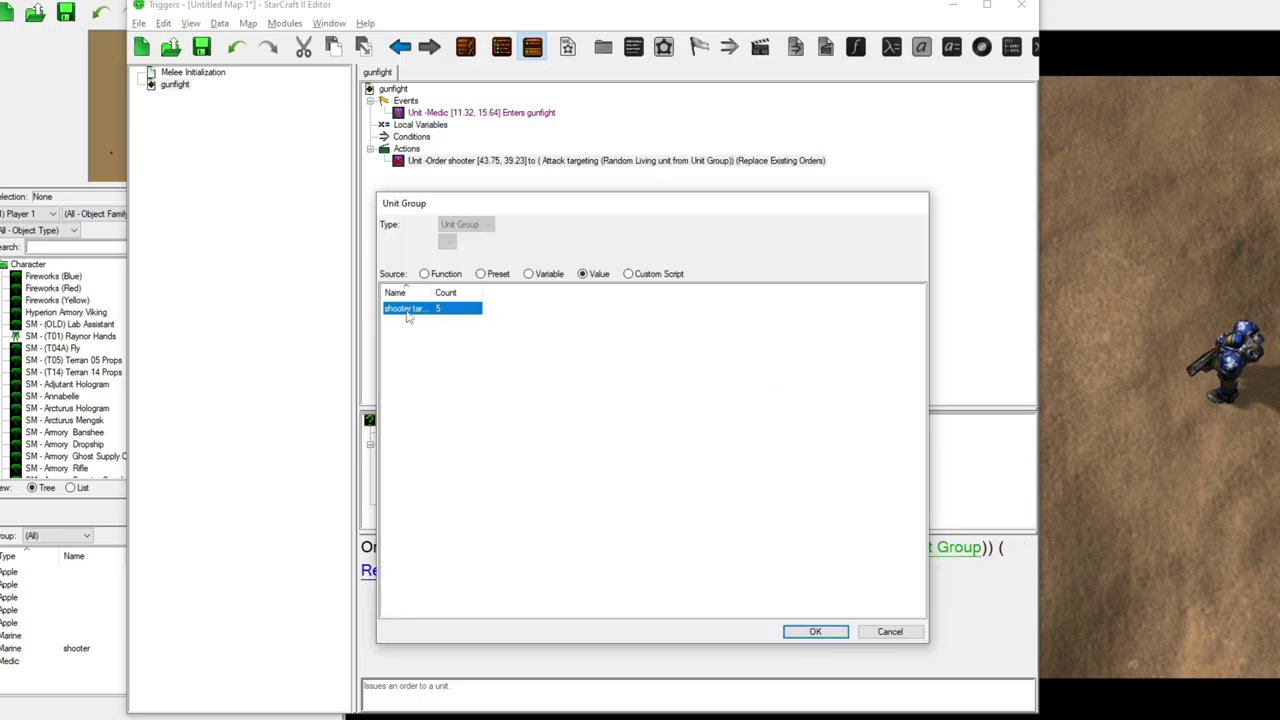
pyautogui.doubleClick(407, 312)
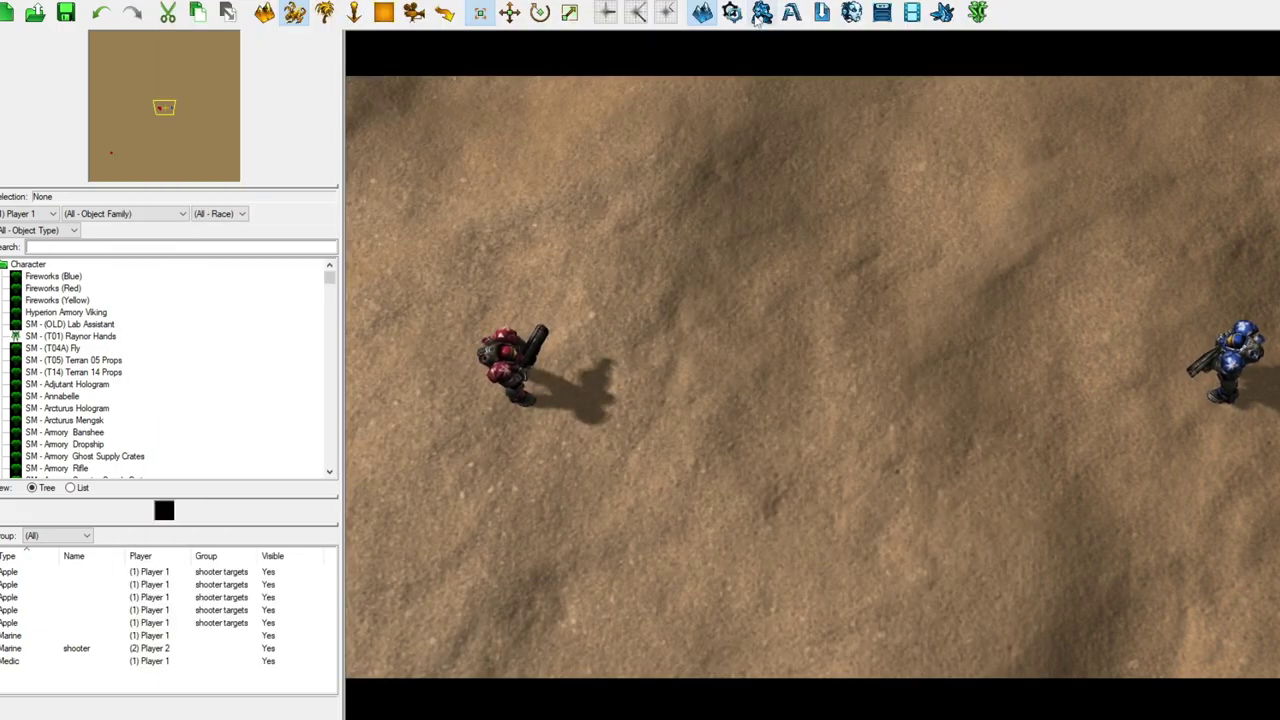
# - Search 'marine' in the Data editor and select the C-14 Gauss Rifle's 0.8608 Period value
pyautogui.click(758, 18)
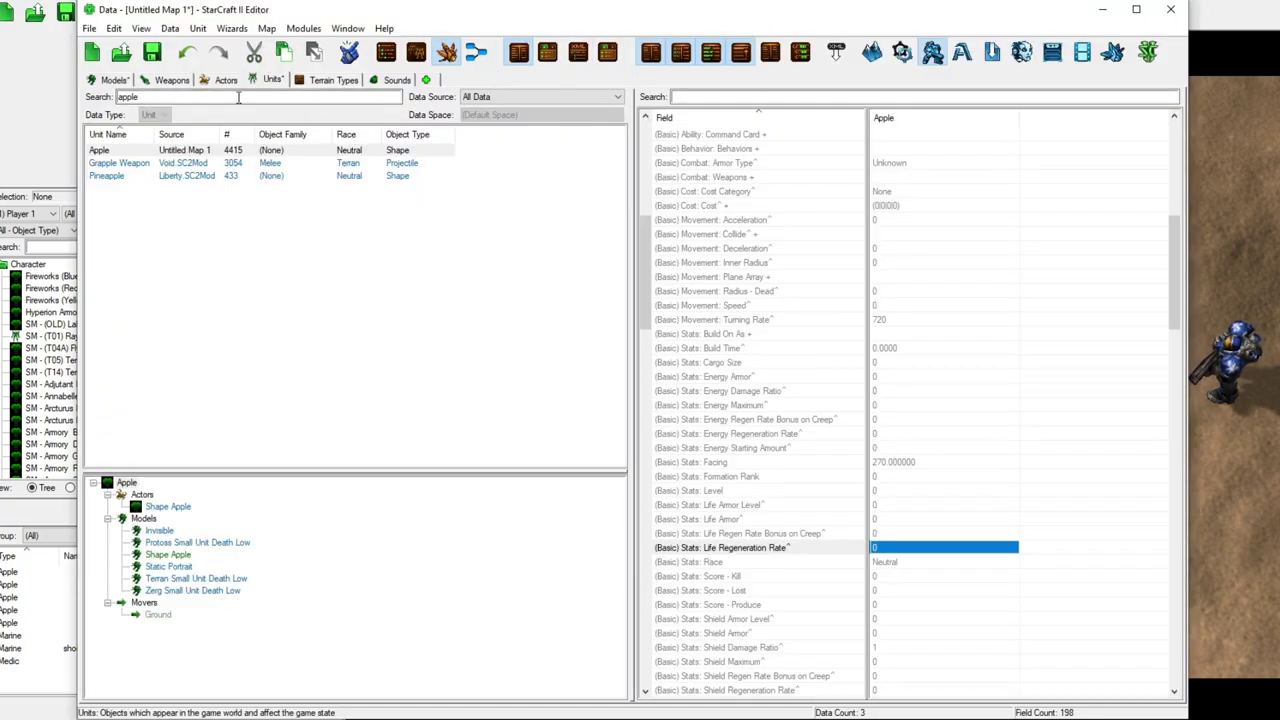
pyautogui.click(216, 97)
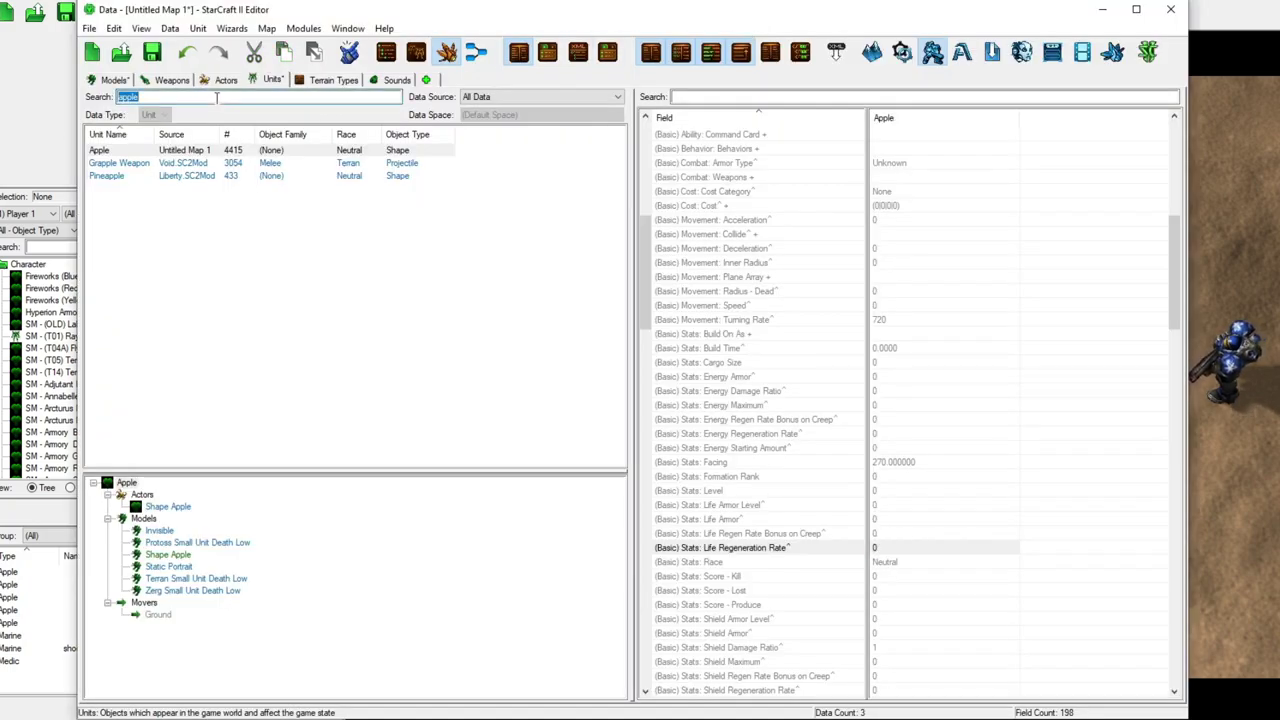
pyautogui.write('marine')
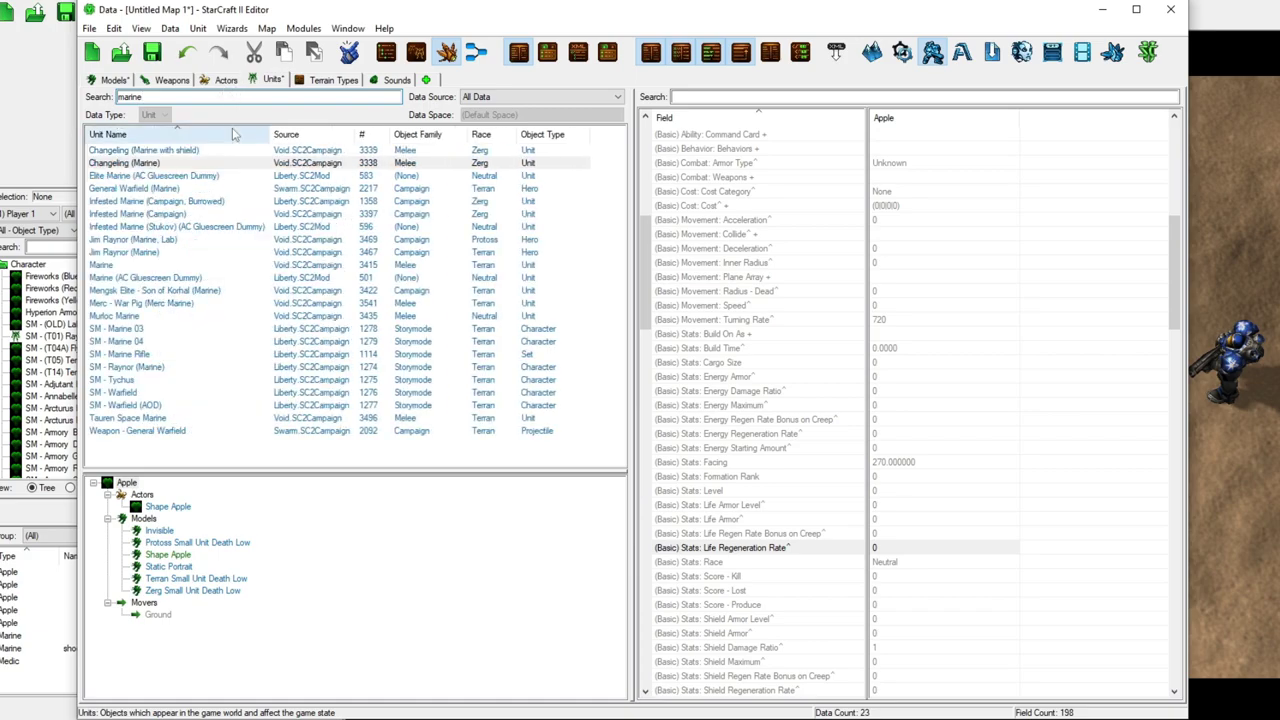
pyautogui.click(113, 265)
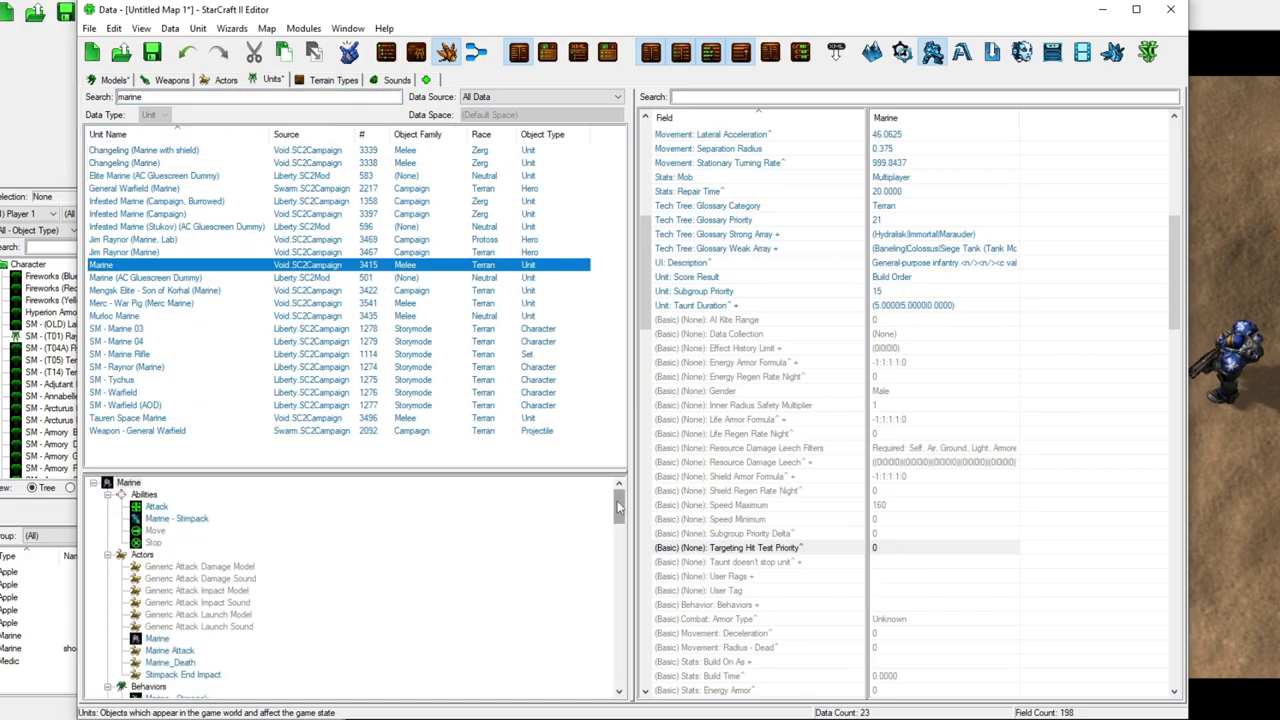
pyautogui.moveTo(617, 500); pyautogui.dragTo(618, 668)
pyautogui.click(200, 686)
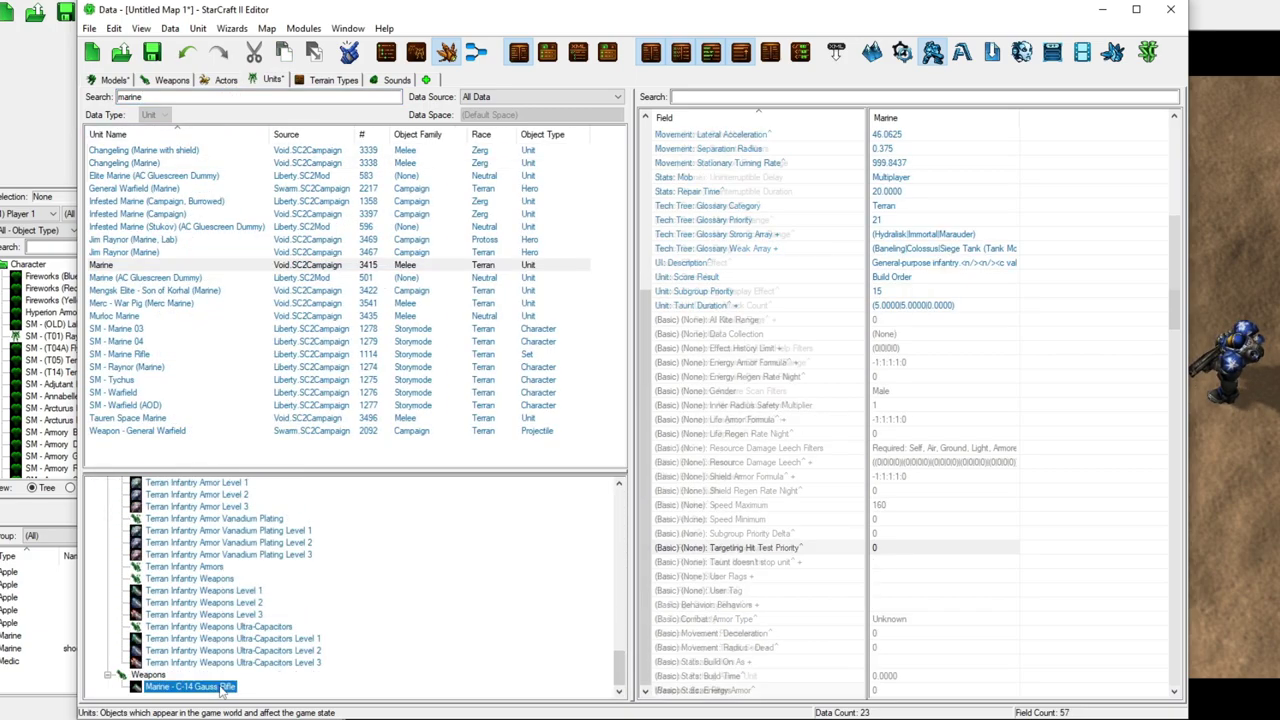
pyautogui.scroll(6, 760, 400)
pyautogui.doubleClick(944, 176)
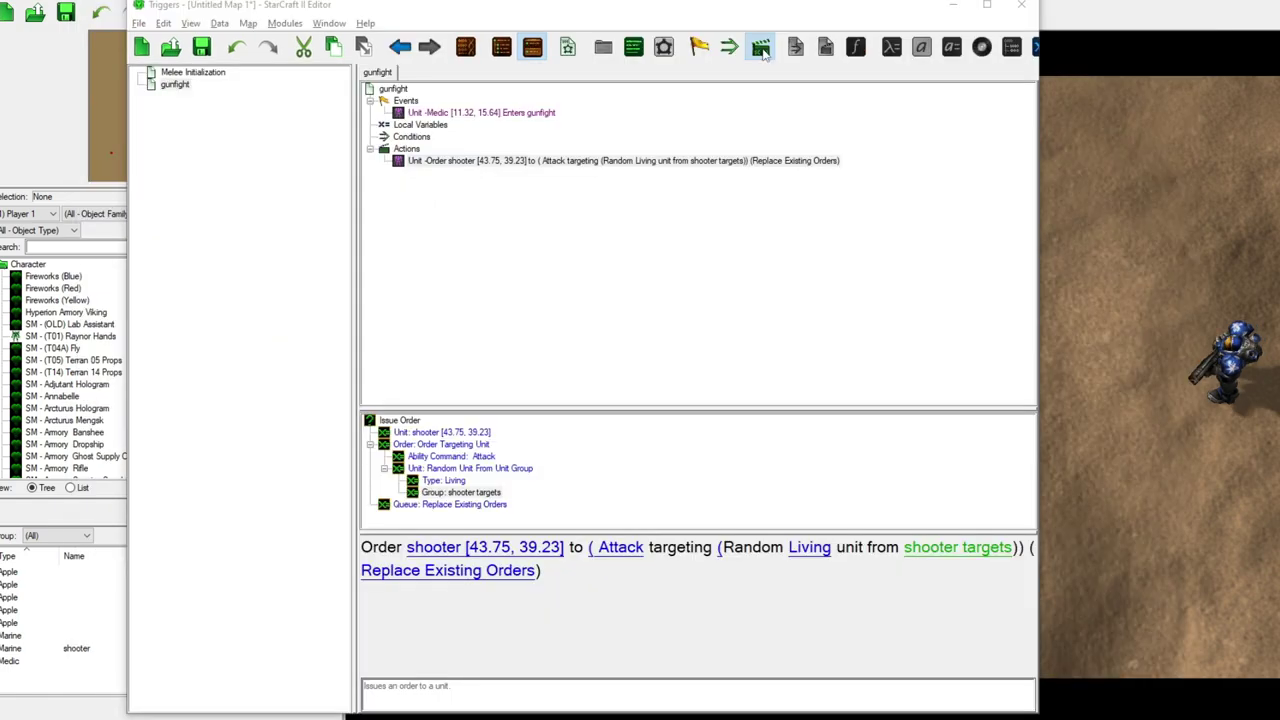
# - Add a Wait action to the gunfight trigger with a duration of 0.8608 seconds
pyautogui.hotkey('ctrl', 'r')
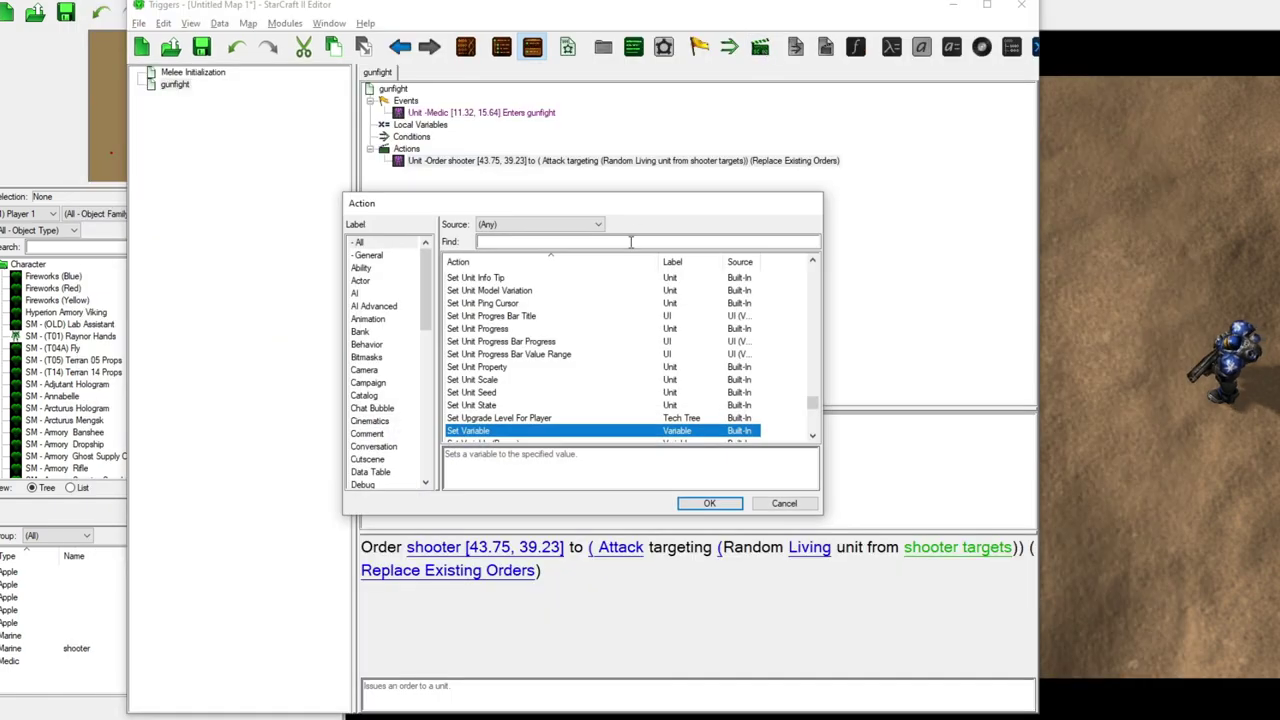
pyautogui.write('wait')
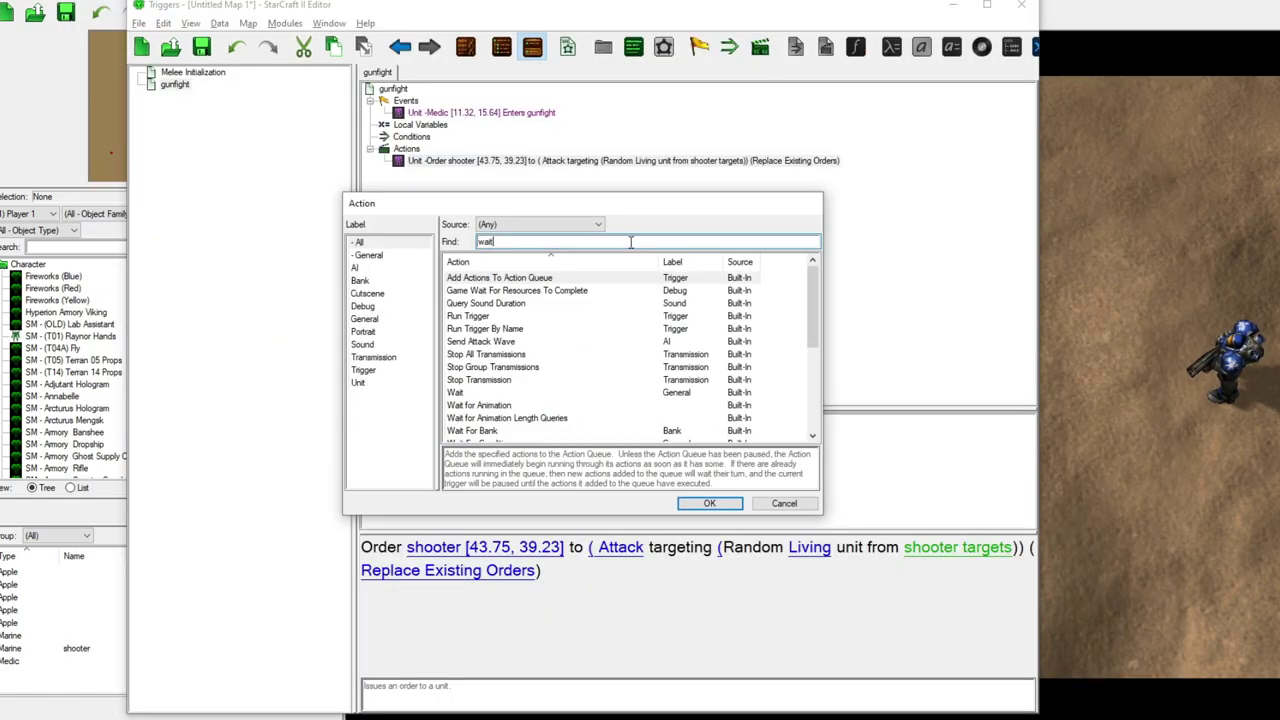
pyautogui.doubleClick(455, 393)
pyautogui.click(409, 547)
pyautogui.write('.8608')
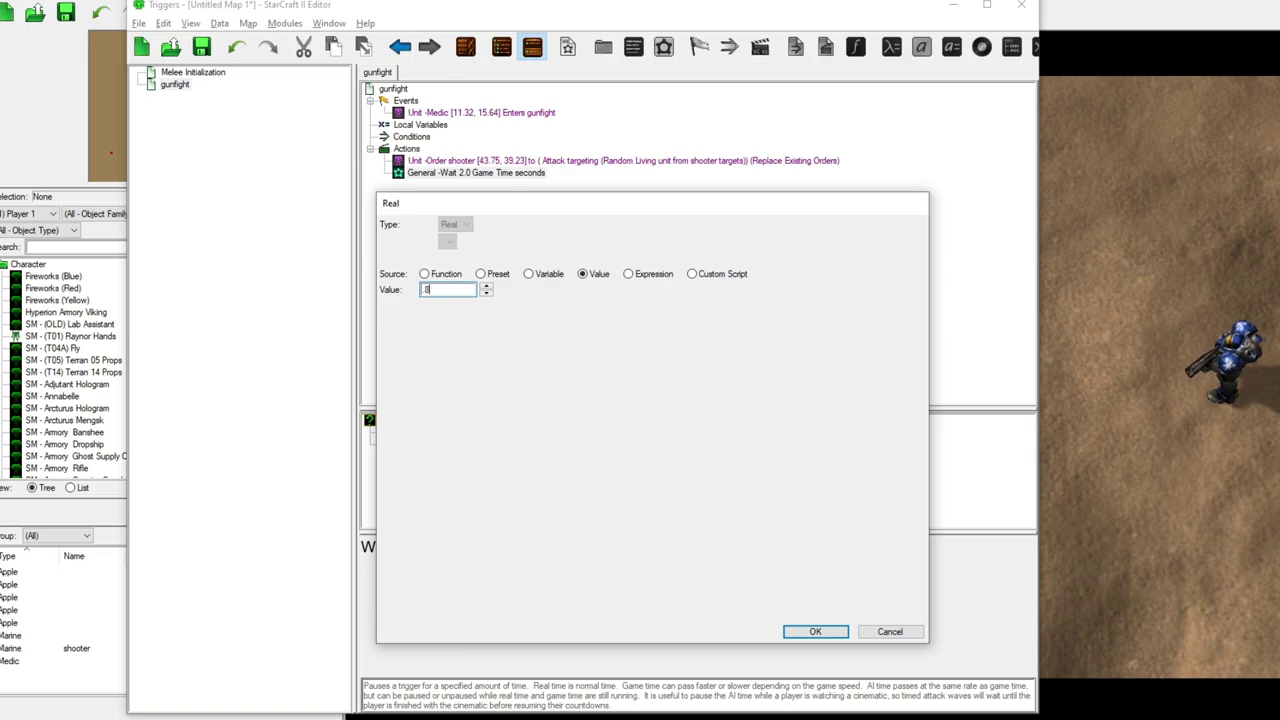
pyautogui.click(815, 632)
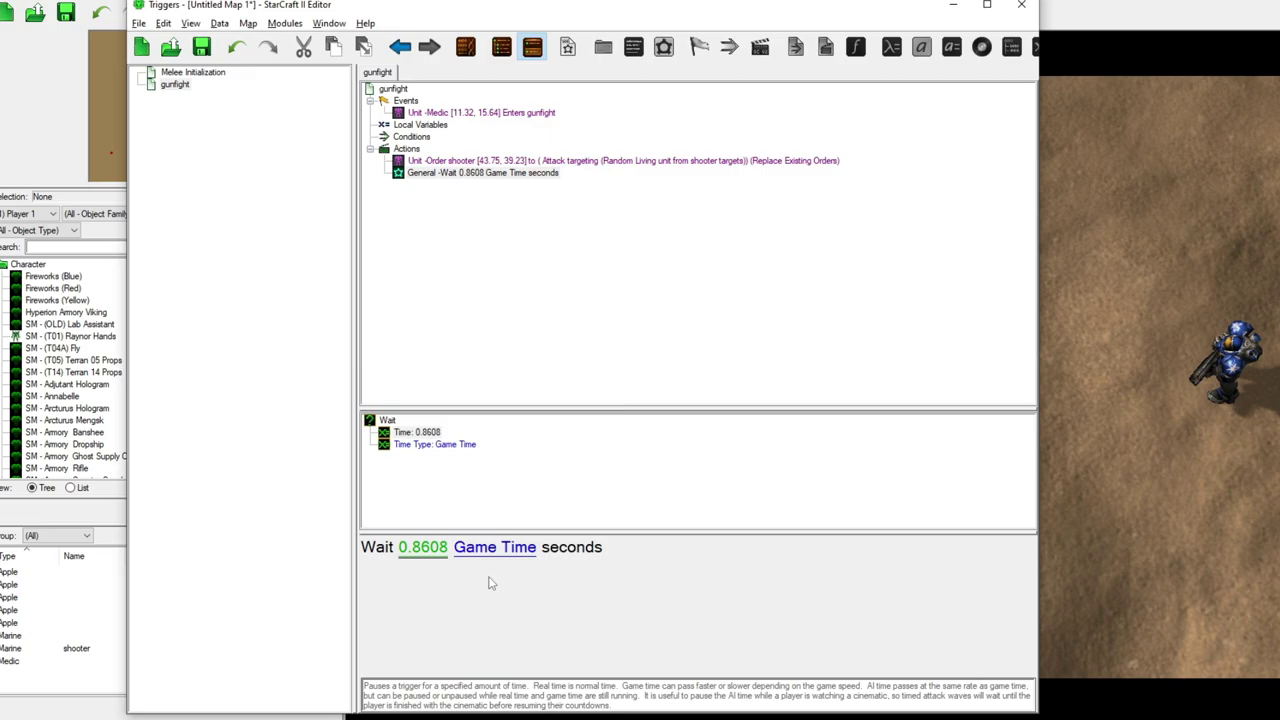
# - Add a Repeat Forever action to the gunfight trigger
pyautogui.click(600, 300)
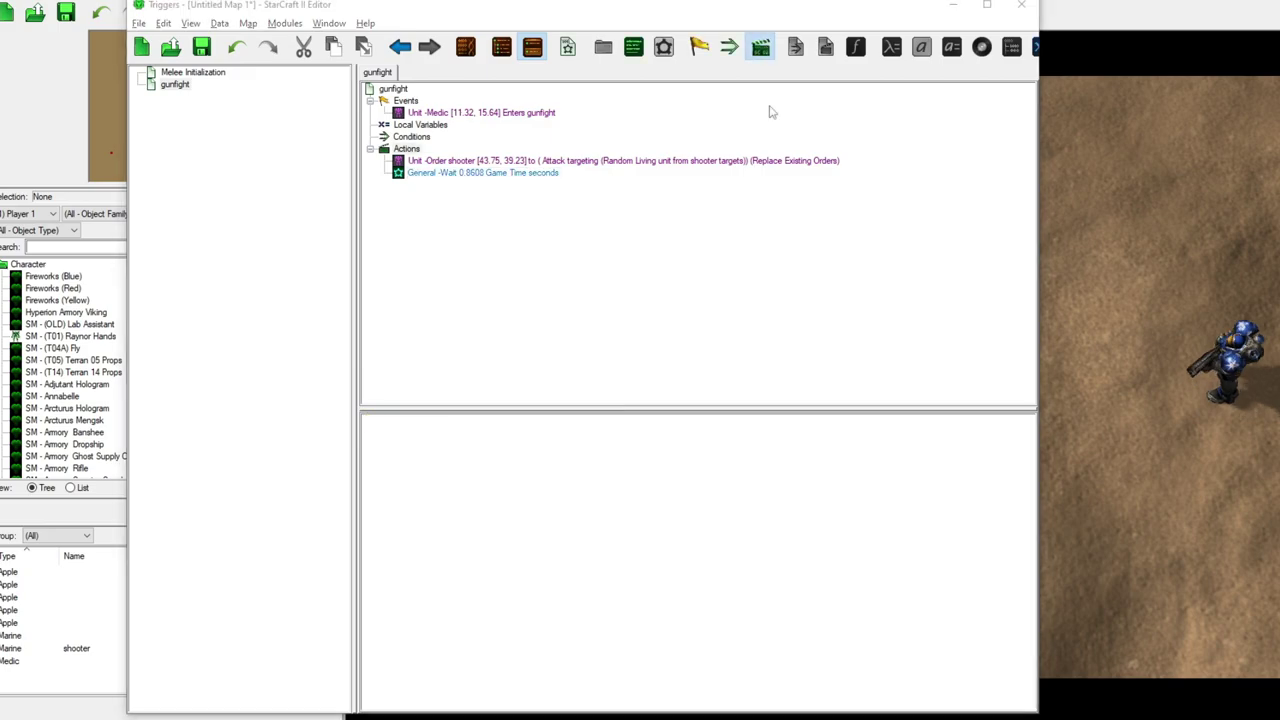
pyautogui.hotkey('ctrl', 'r')
pyautogui.write('repeat')
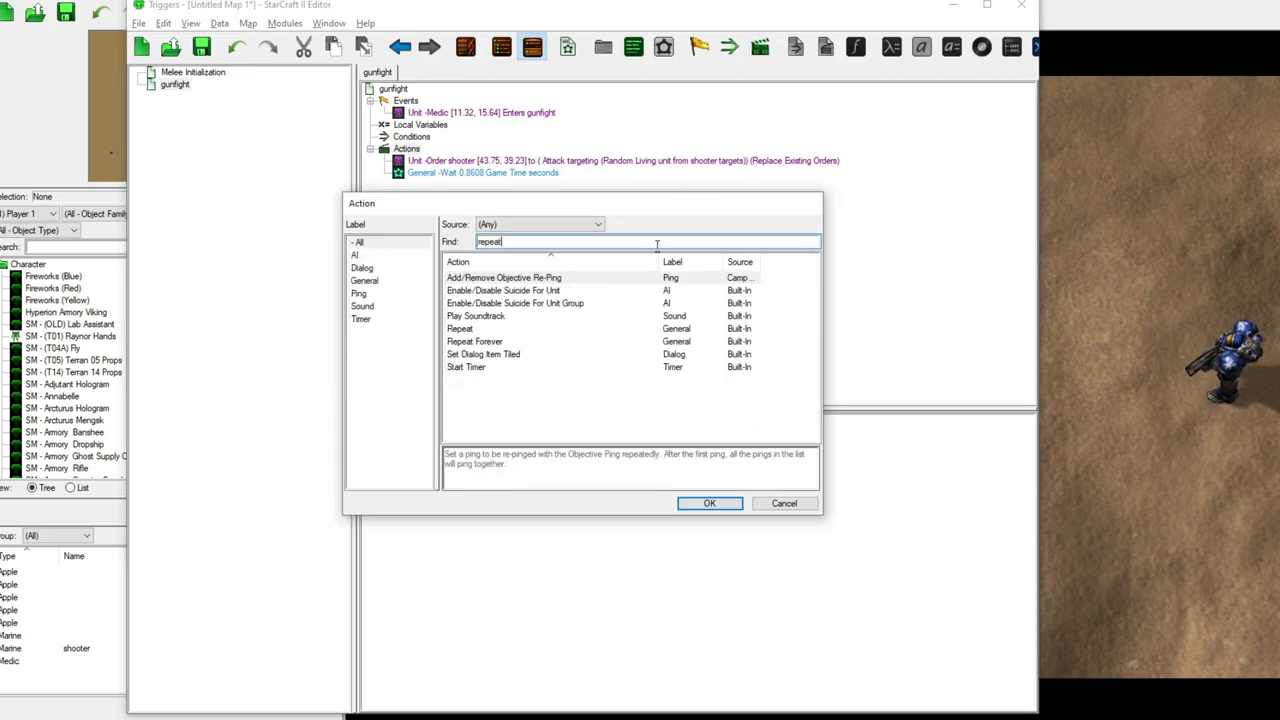
pyautogui.click(490, 342)
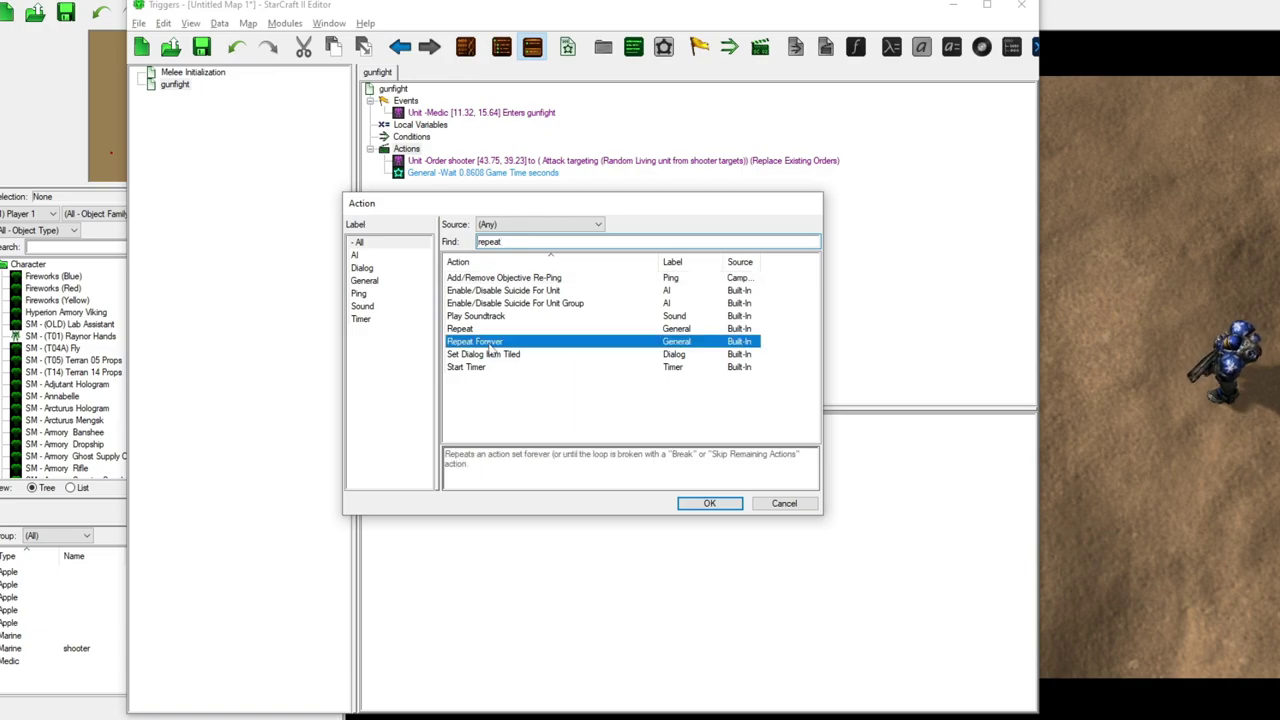
pyautogui.click(700, 505)
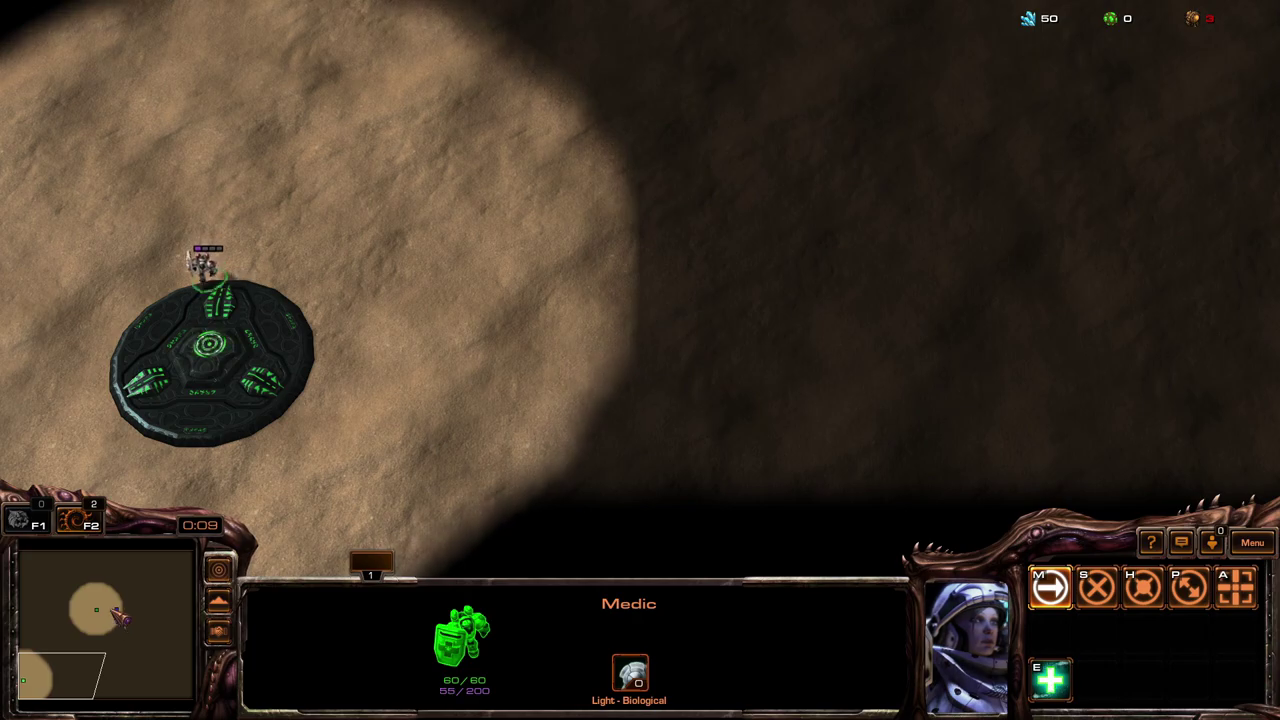
# - Zoom the test-game view while controlling the Medic
pyautogui.scroll(5, 485, 398)
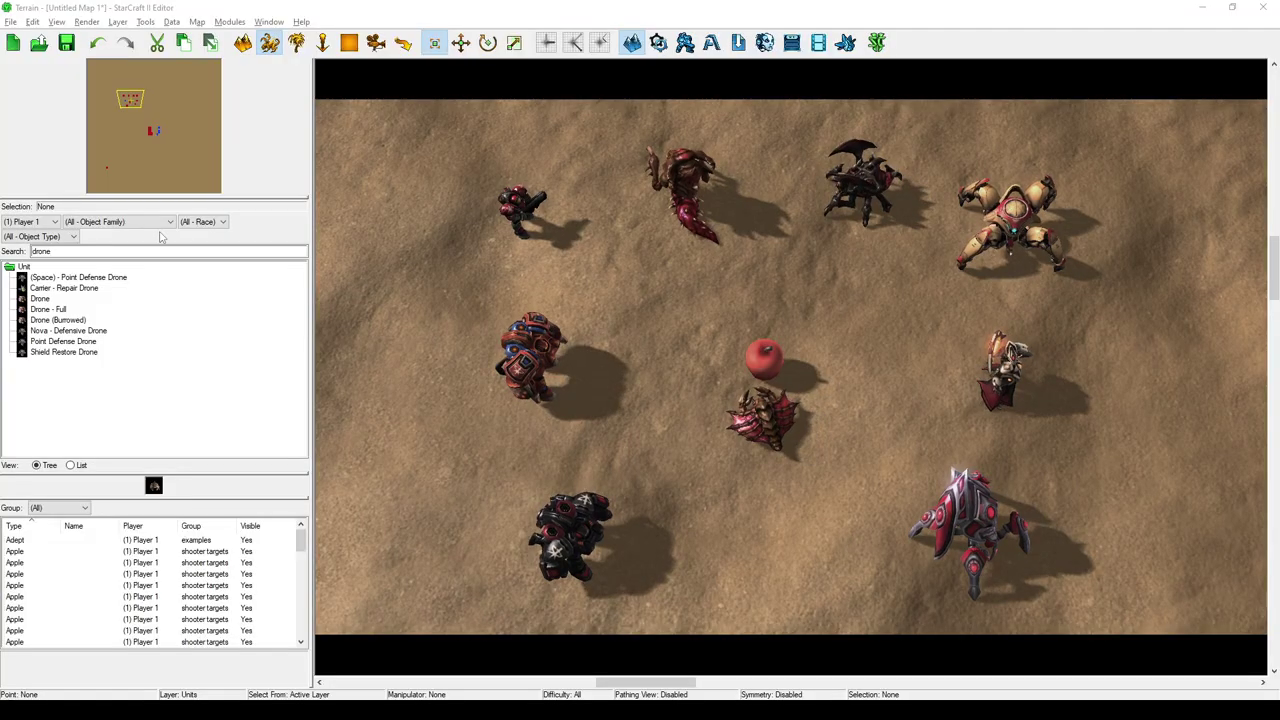
# - Search 'drone' in the Data editor's Units and load the Drone unit
pyautogui.click(685, 42)
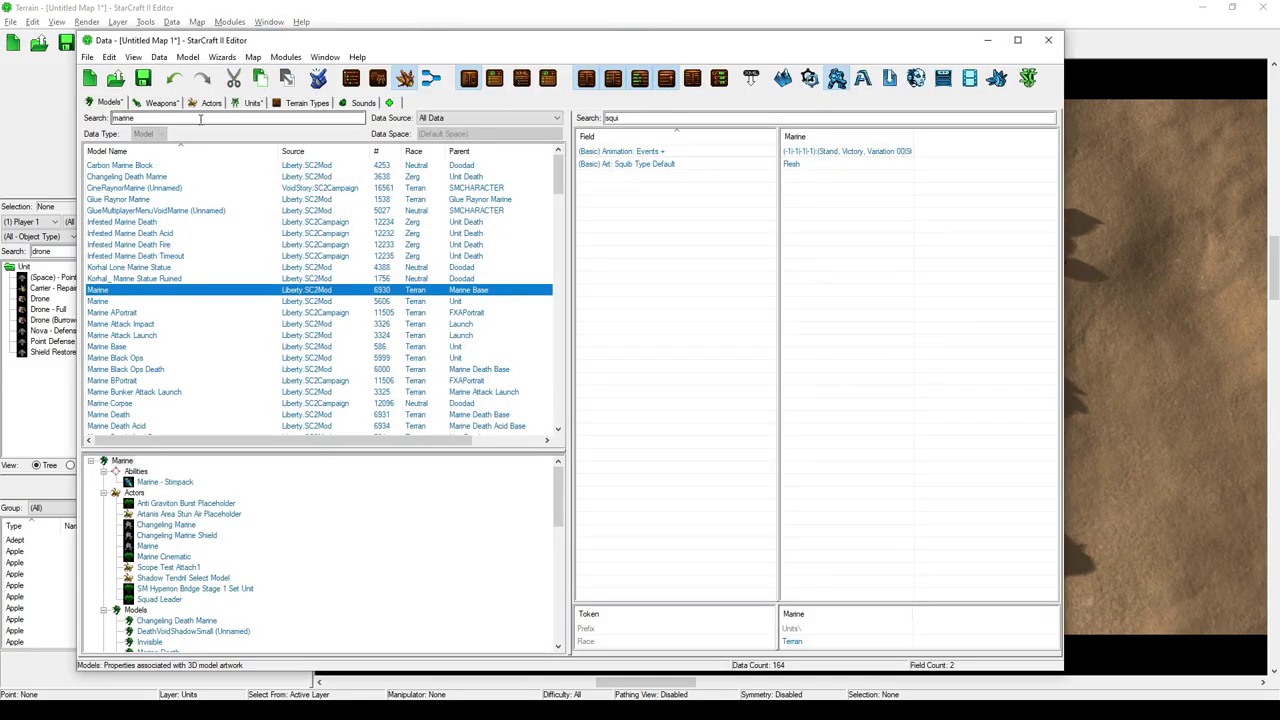
pyautogui.doubleClick(122, 118)
pyautogui.write('drone')
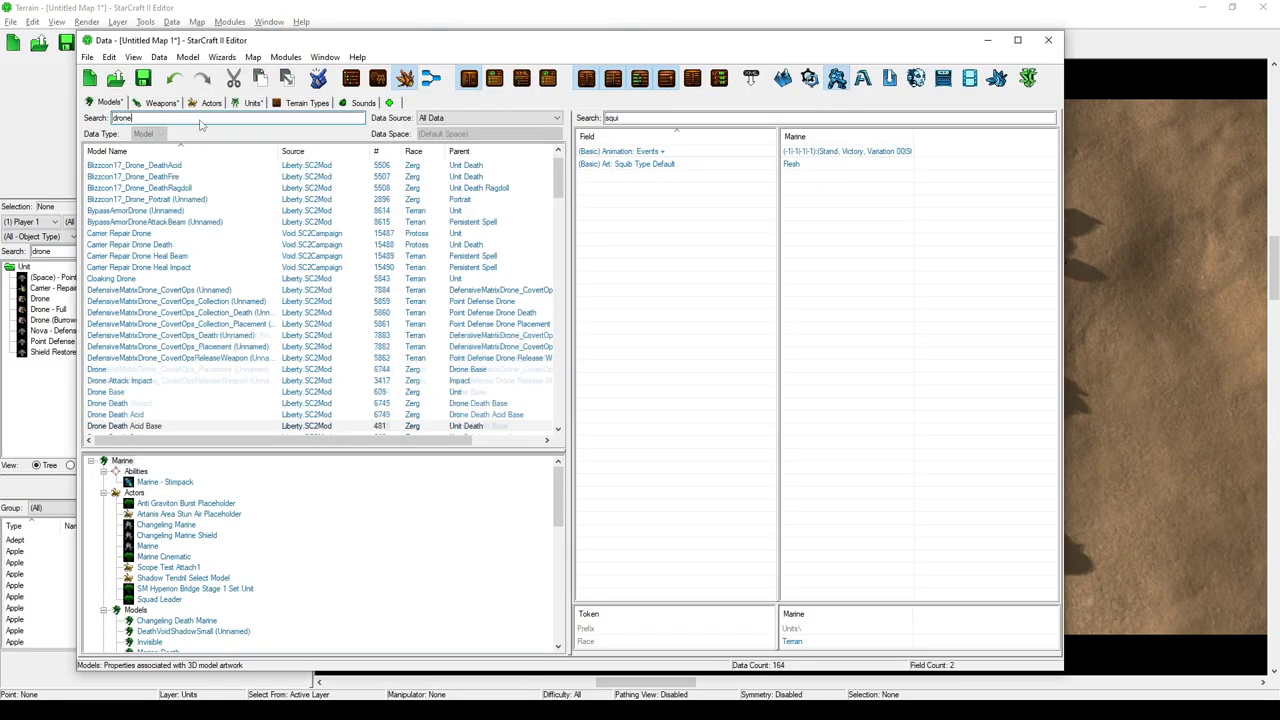
pyautogui.click(248, 103)
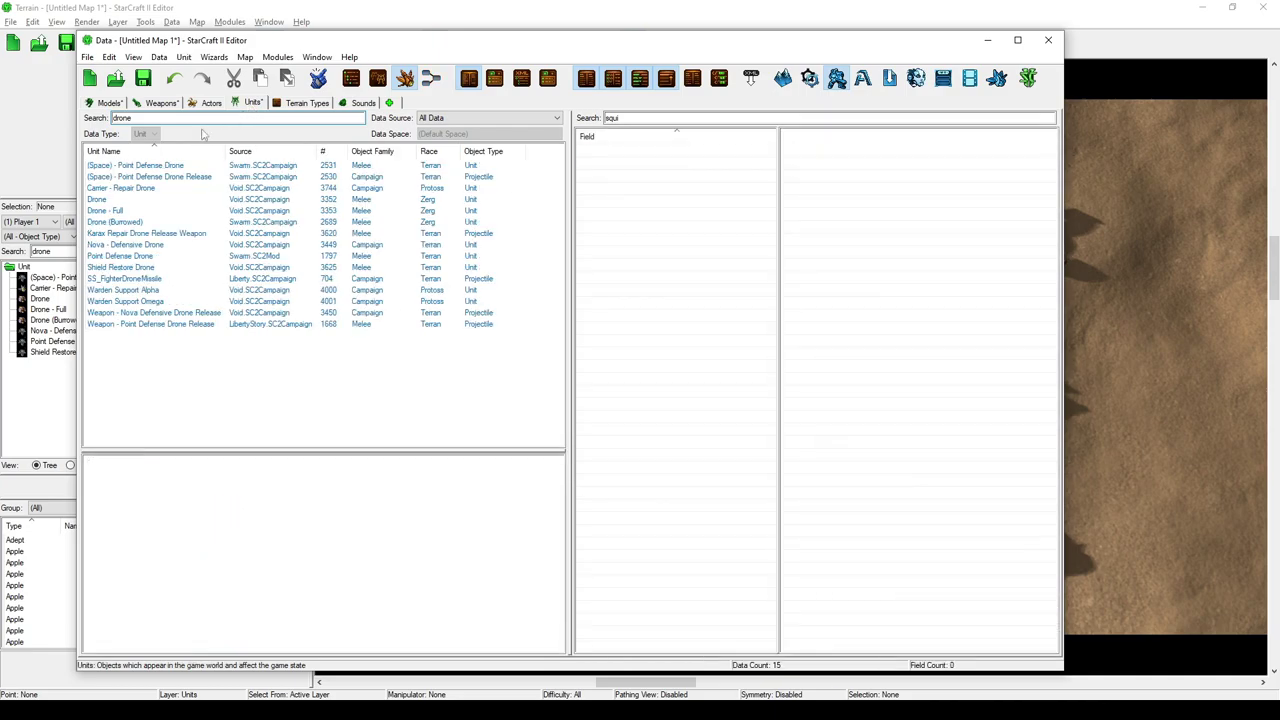
pyautogui.click(106, 199)
# - Clear the field filter and change the Drone's Radius from 0.375 to 0
pyautogui.doubleClick(643, 118)
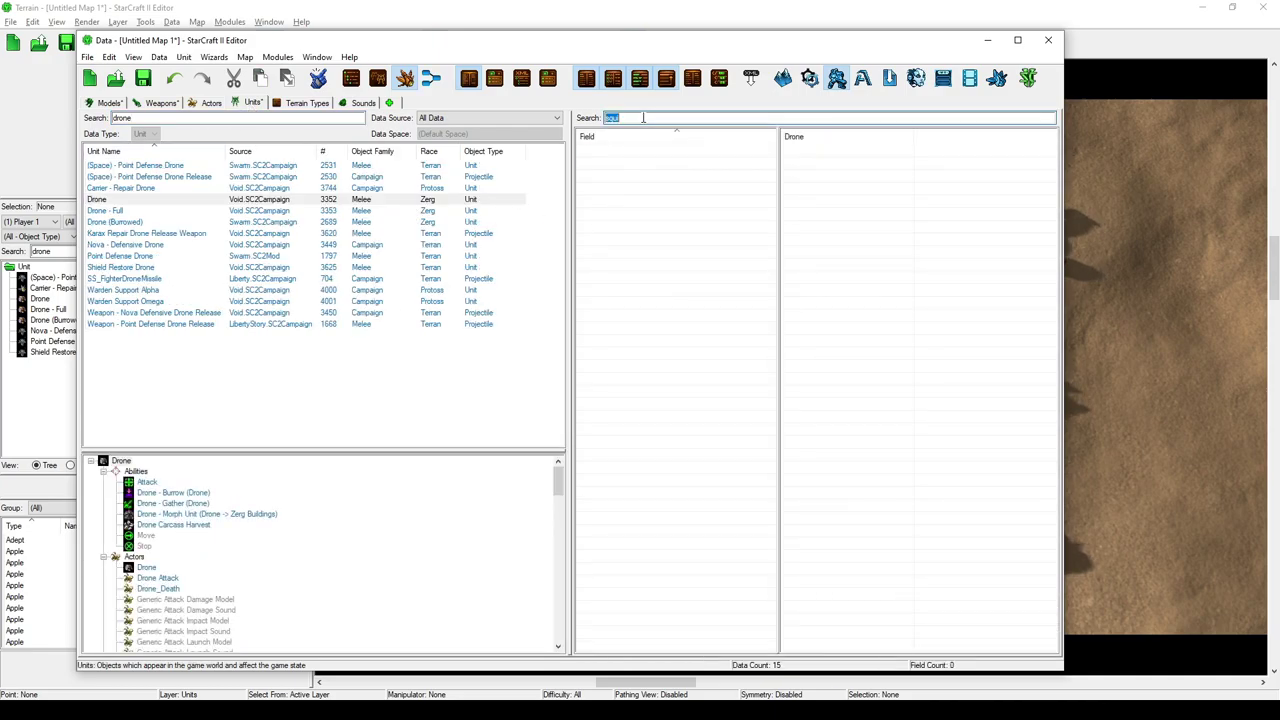
pyautogui.press('BackSpace')
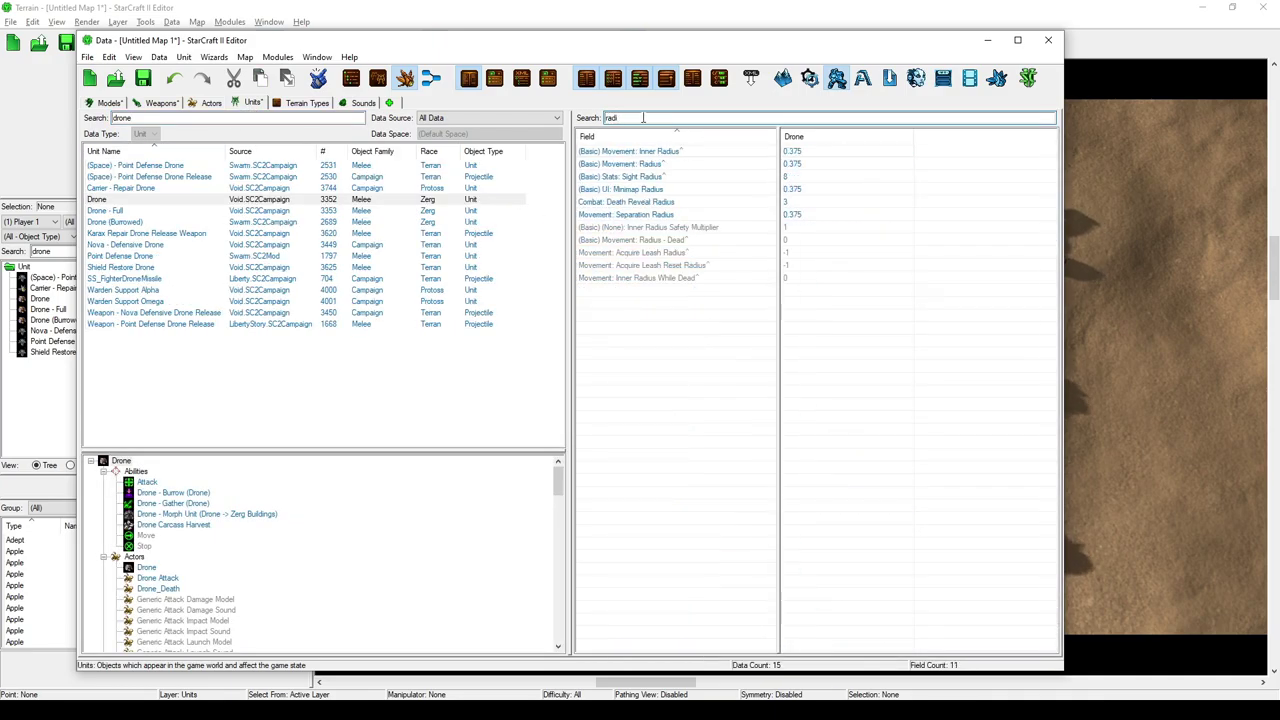
pyautogui.doubleClick(792, 165)
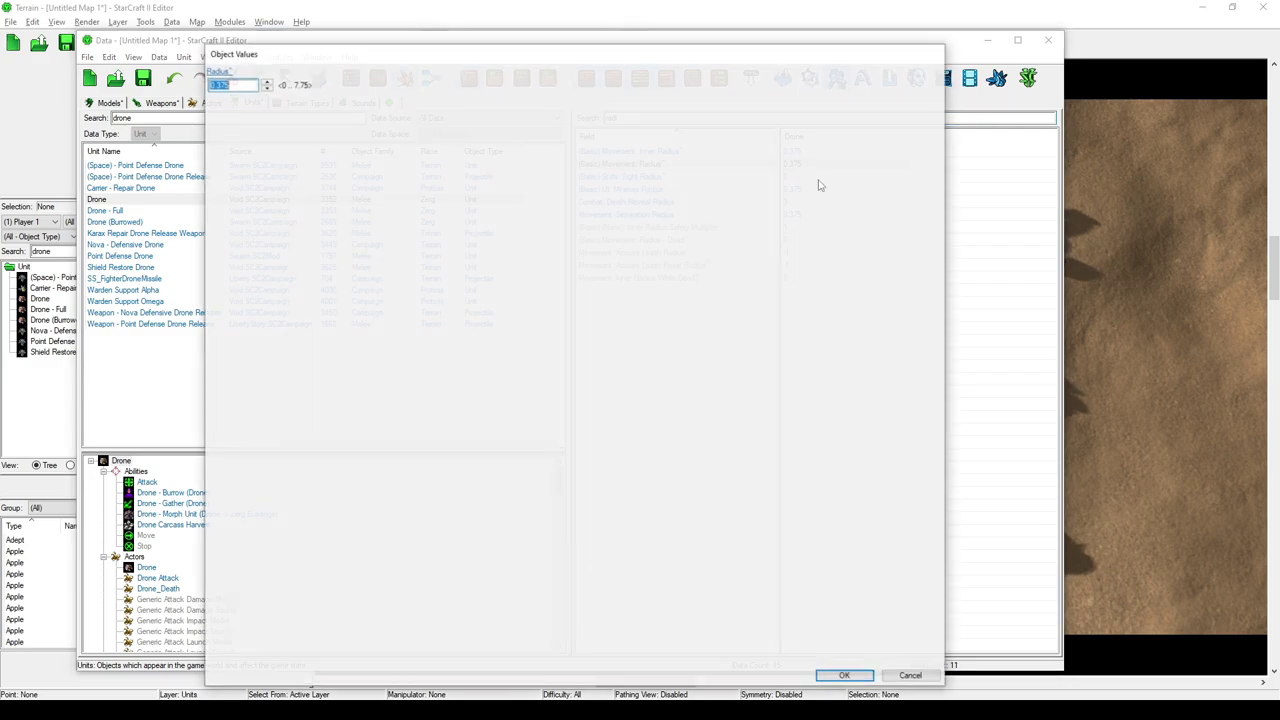
pyautogui.write('0.01')
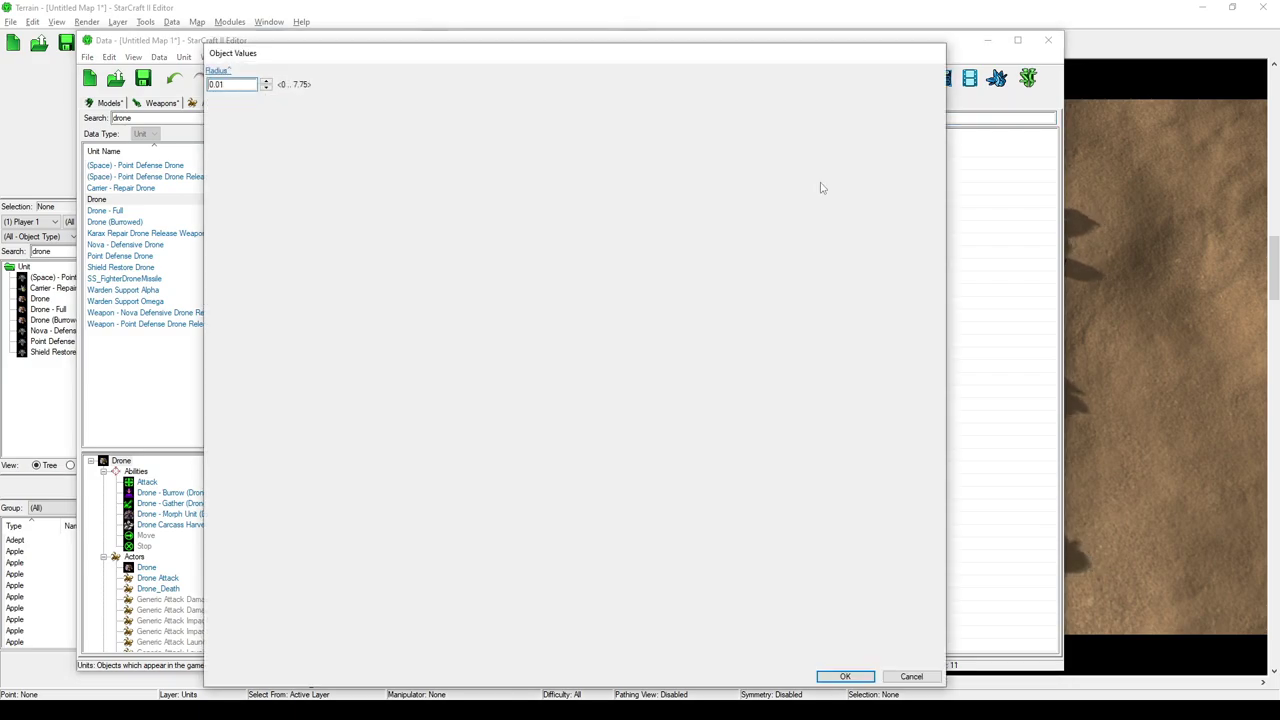
pyautogui.press('Return')
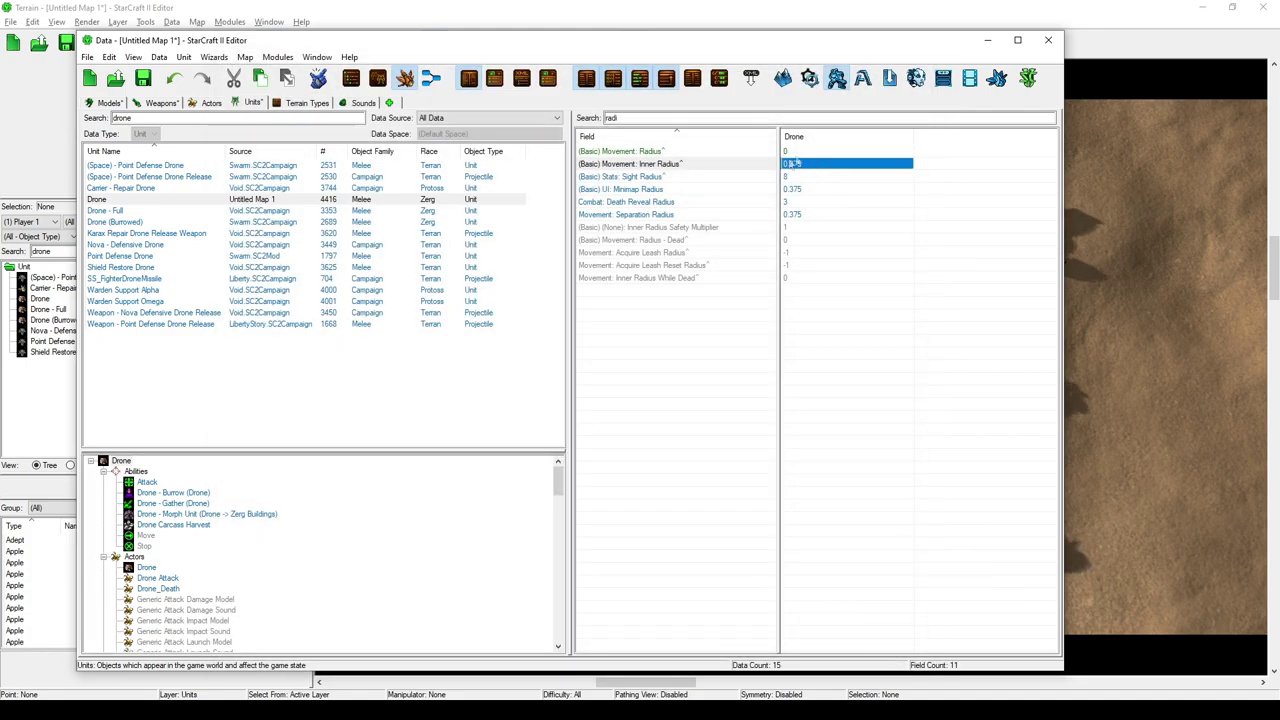
# - In Models, filter fields by 'squib' and set Drone Death Acid Base's Squib Type Default to Dirt
pyautogui.click(108, 102)
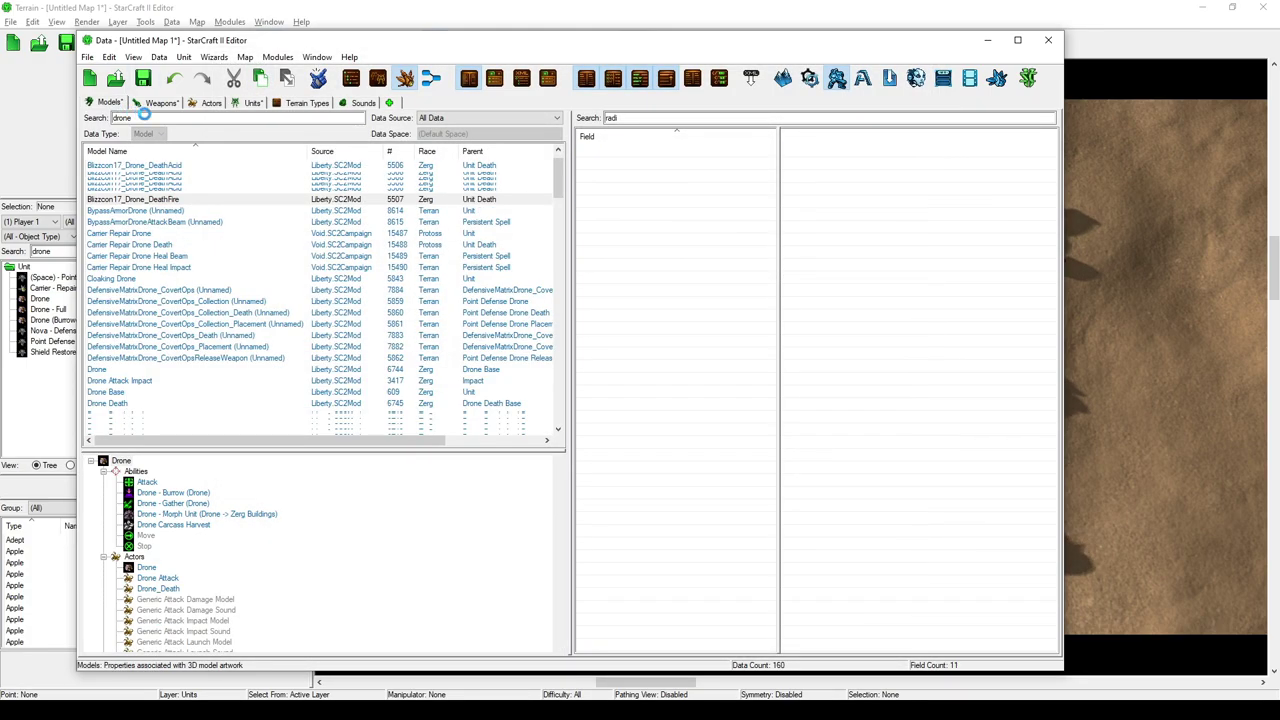
pyautogui.doubleClick(660, 118)
pyautogui.write('squib')
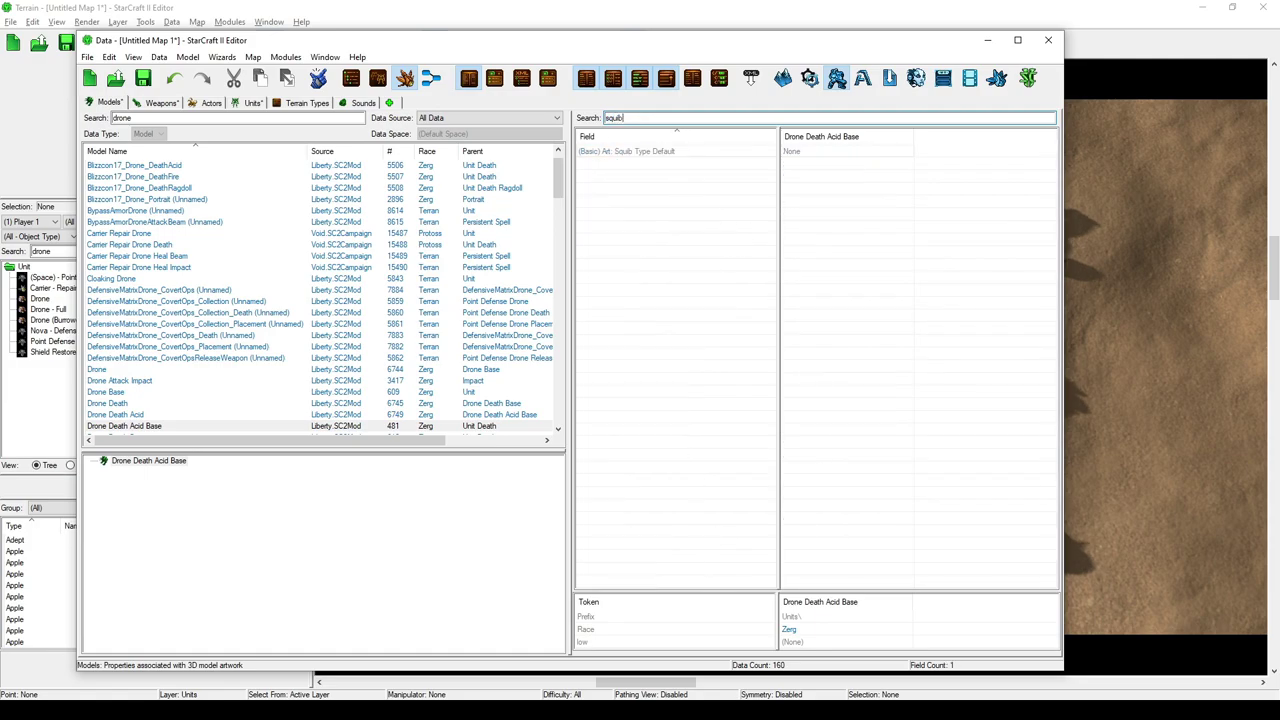
pyautogui.click(800, 151)
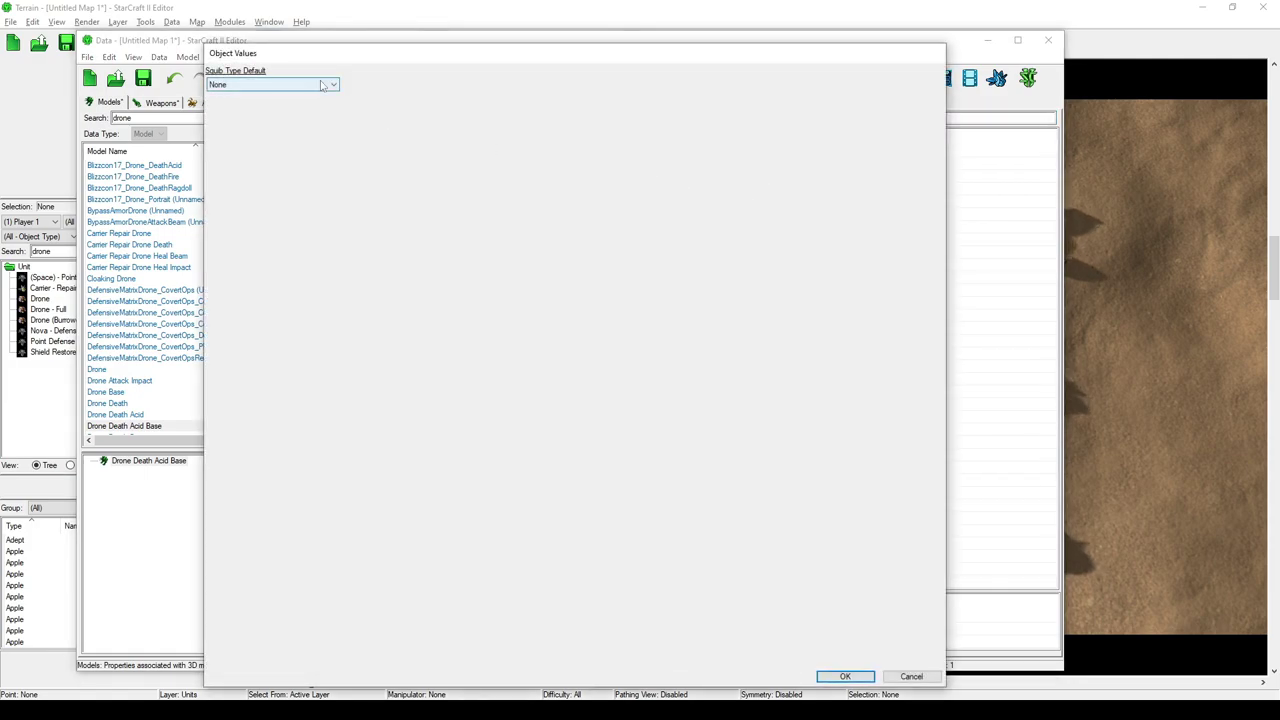
pyautogui.click(317, 87)
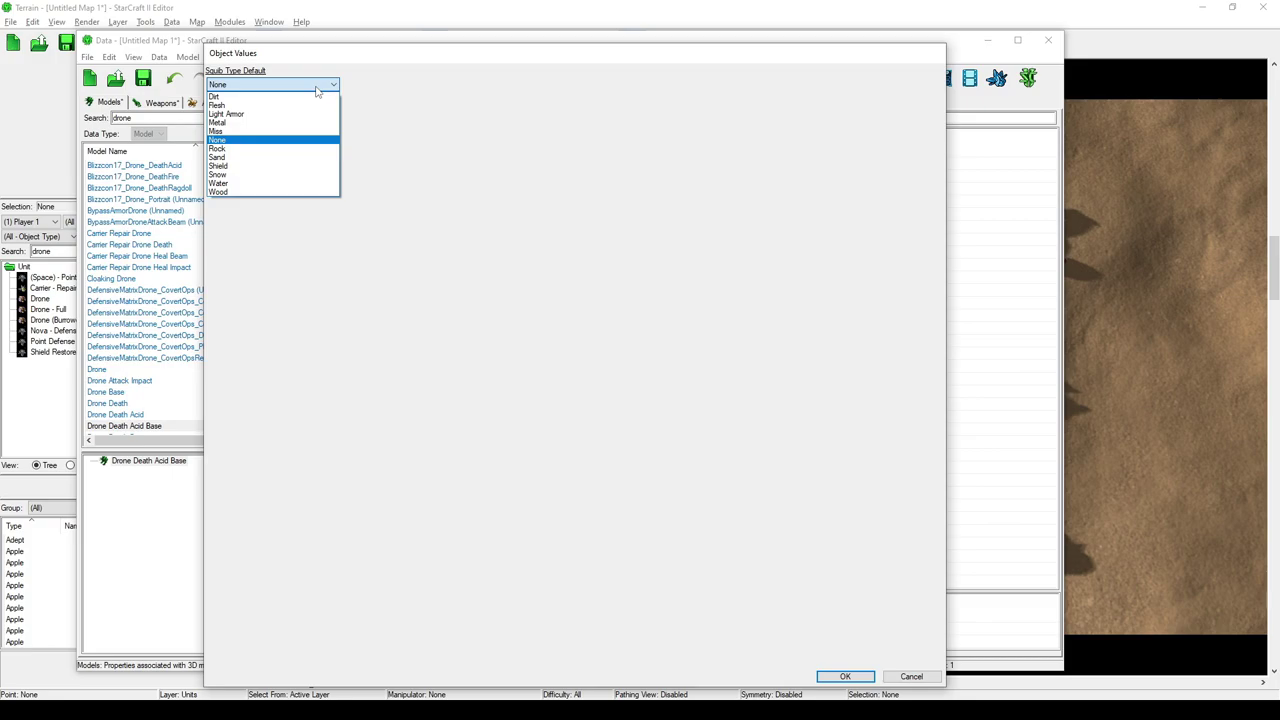
pyautogui.click(298, 97)
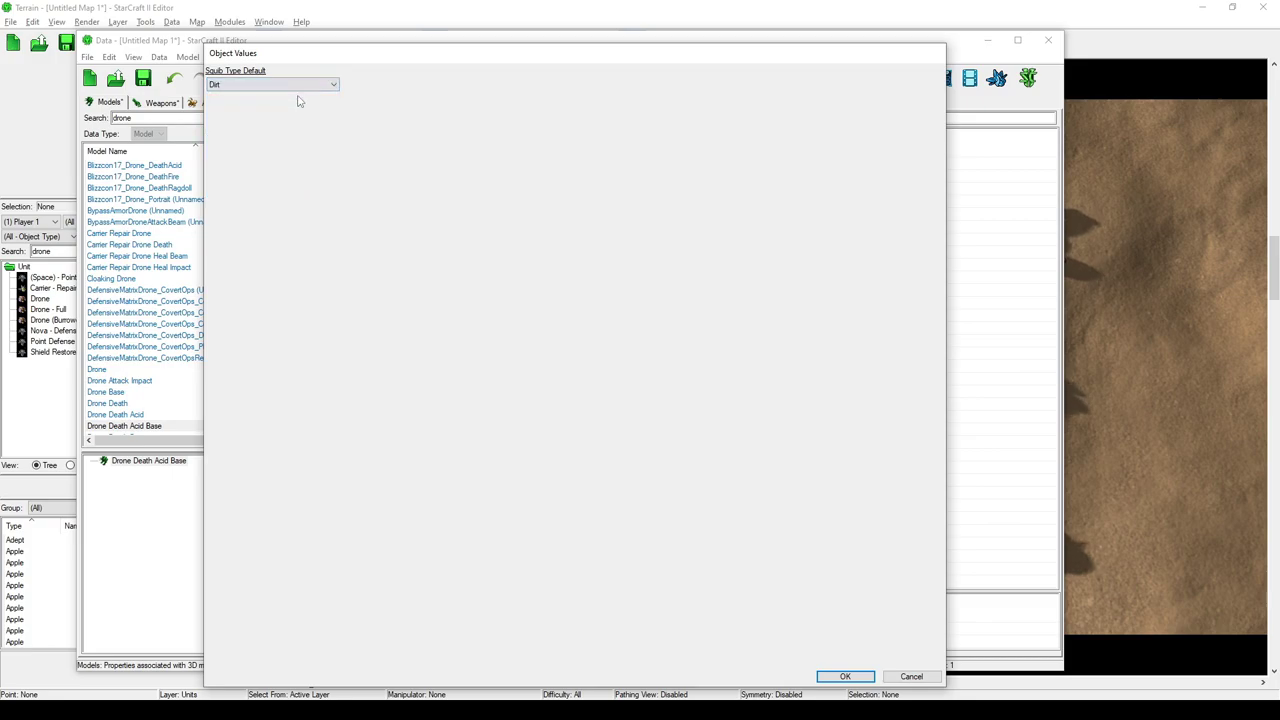
pyautogui.click(843, 677)
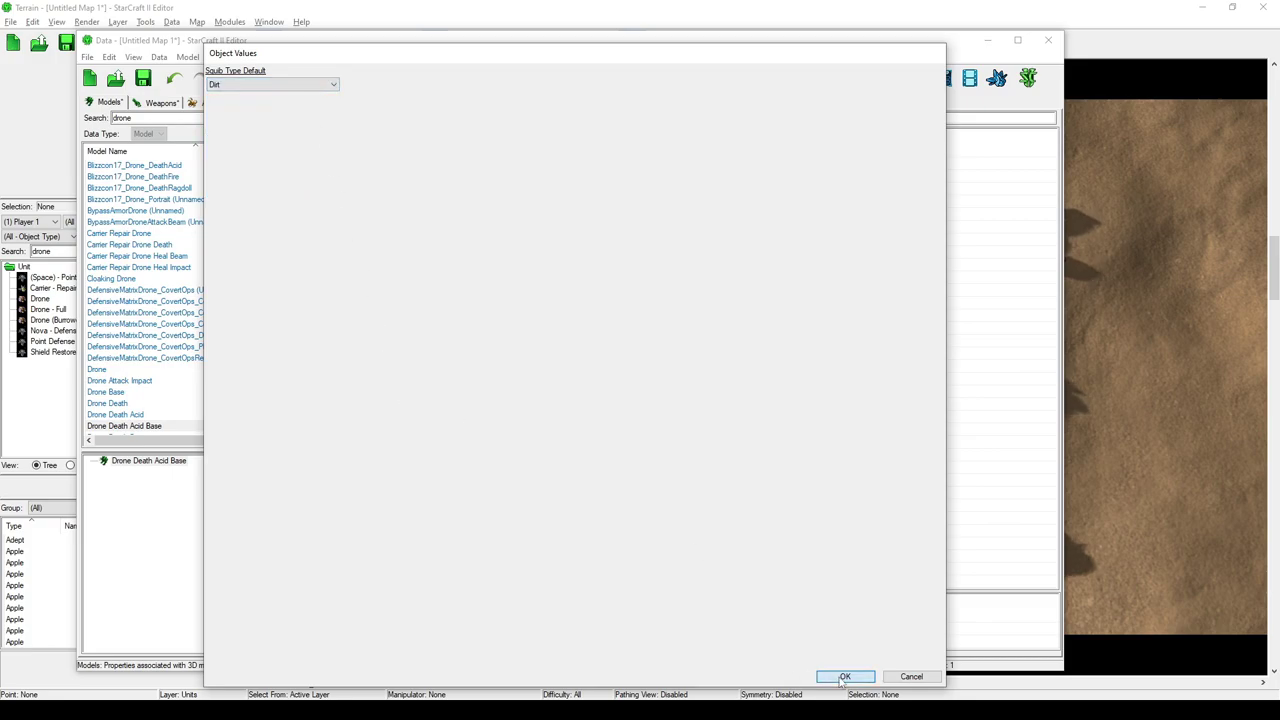